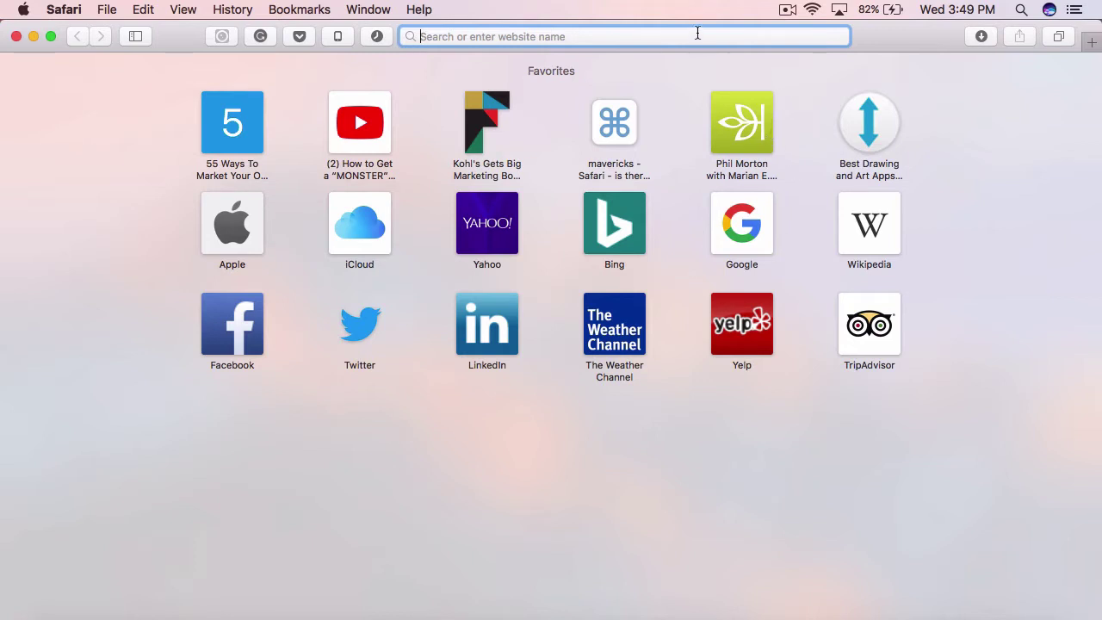
- Search Google for 'logitech c920' and scroll through the results for the C920 Pro
type("lo")
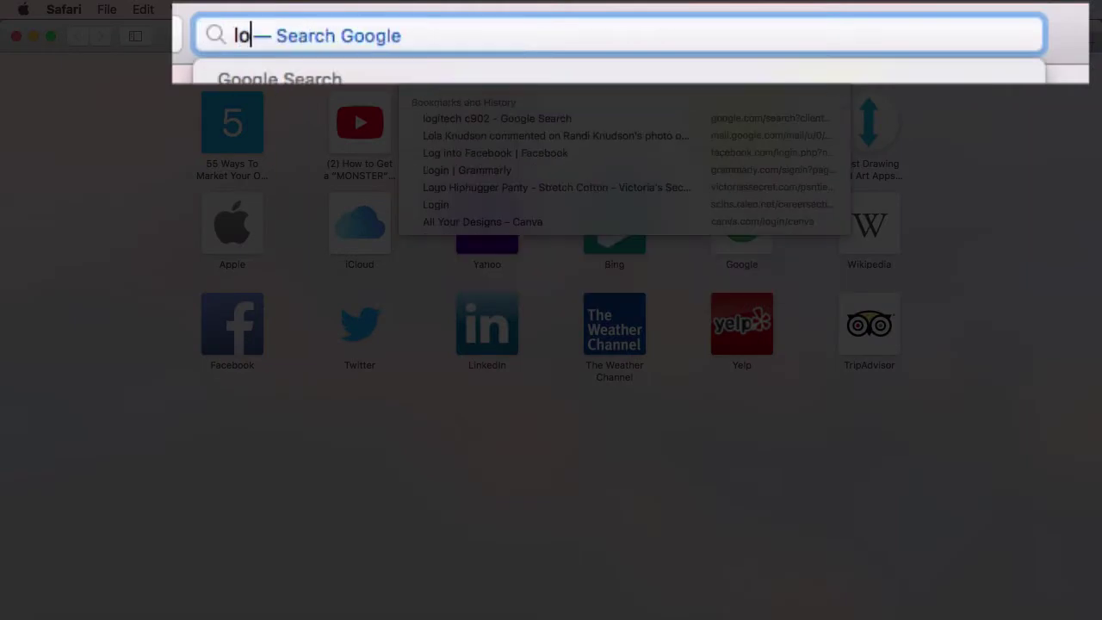
type("gitech ")
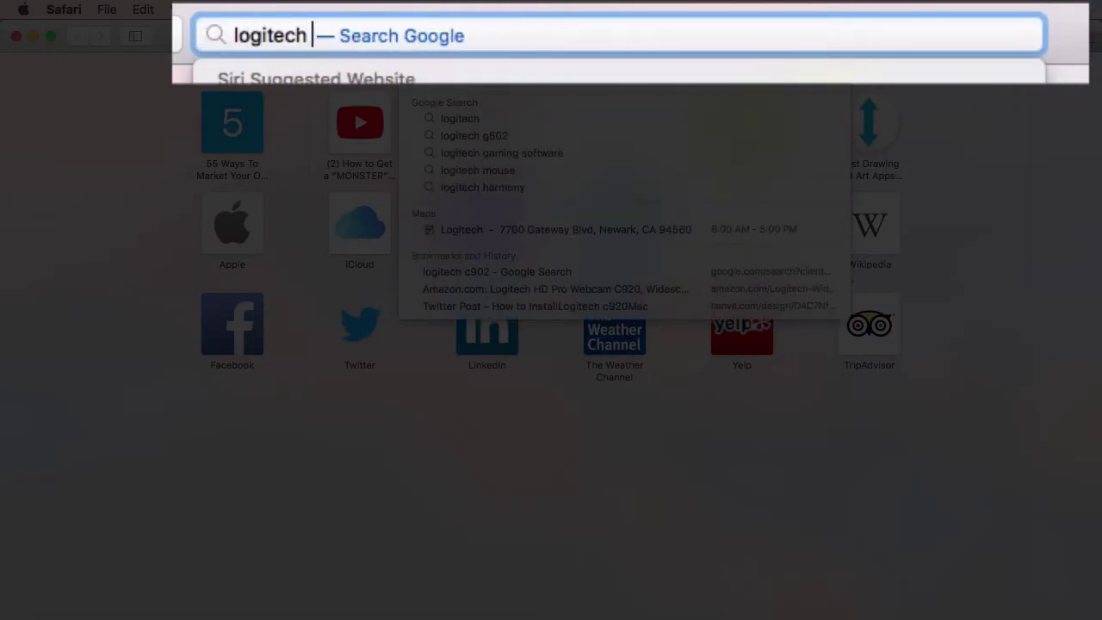
type("c920")
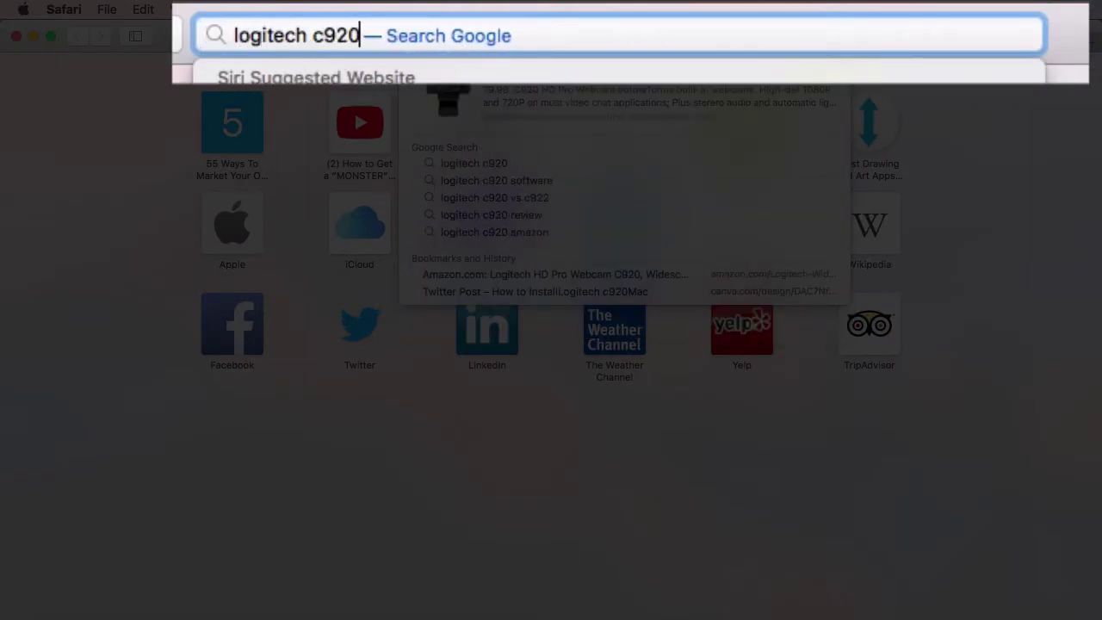
key("Escape")
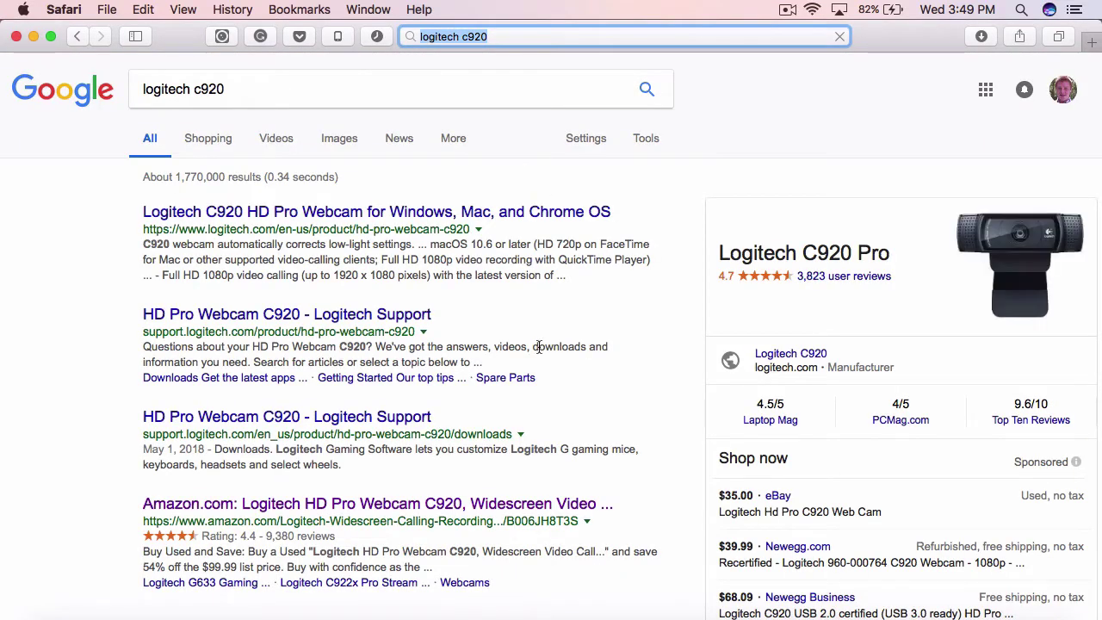
scroll(537, 348, "down", 2)
scroll(538, 348, "down", 5)
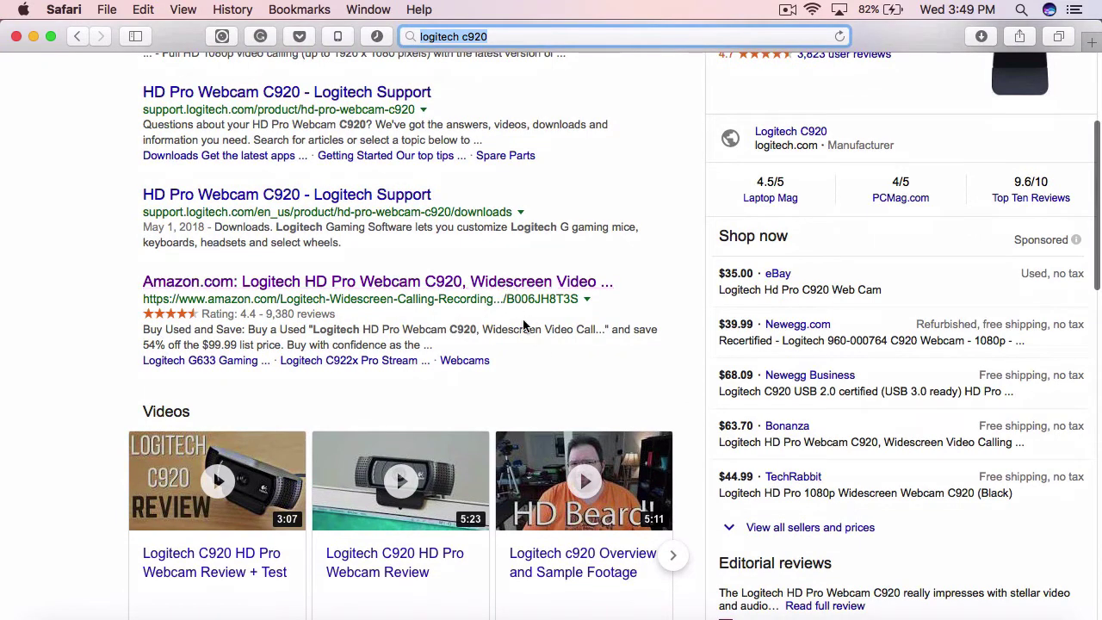
scroll(520, 344, "down", 9)
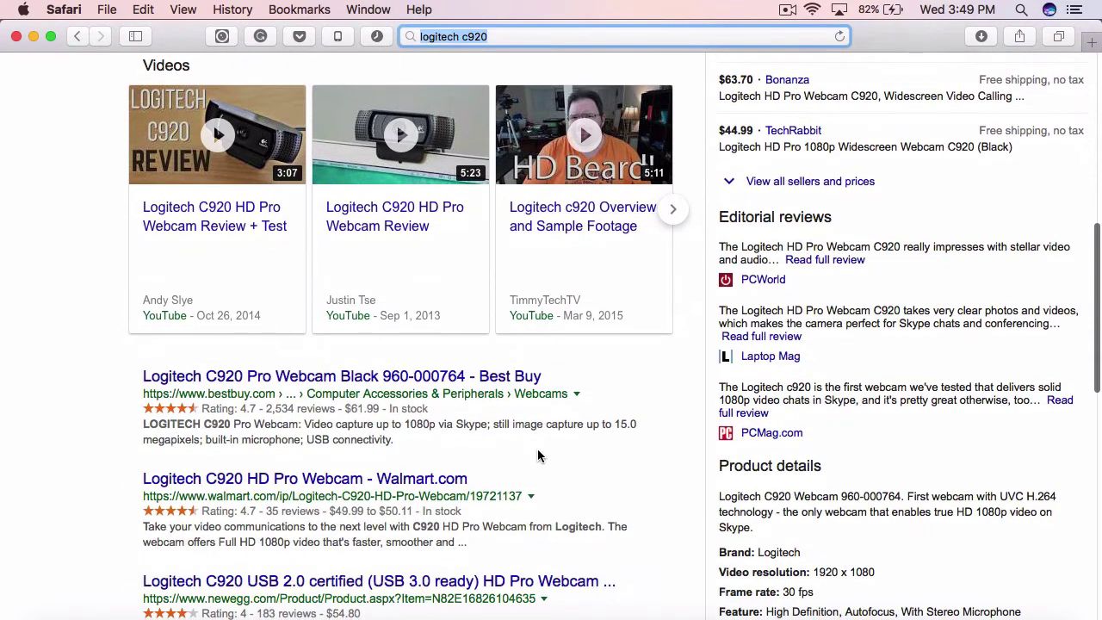
scroll(561, 456, "down", 2)
scroll(560, 456, "up", 4)
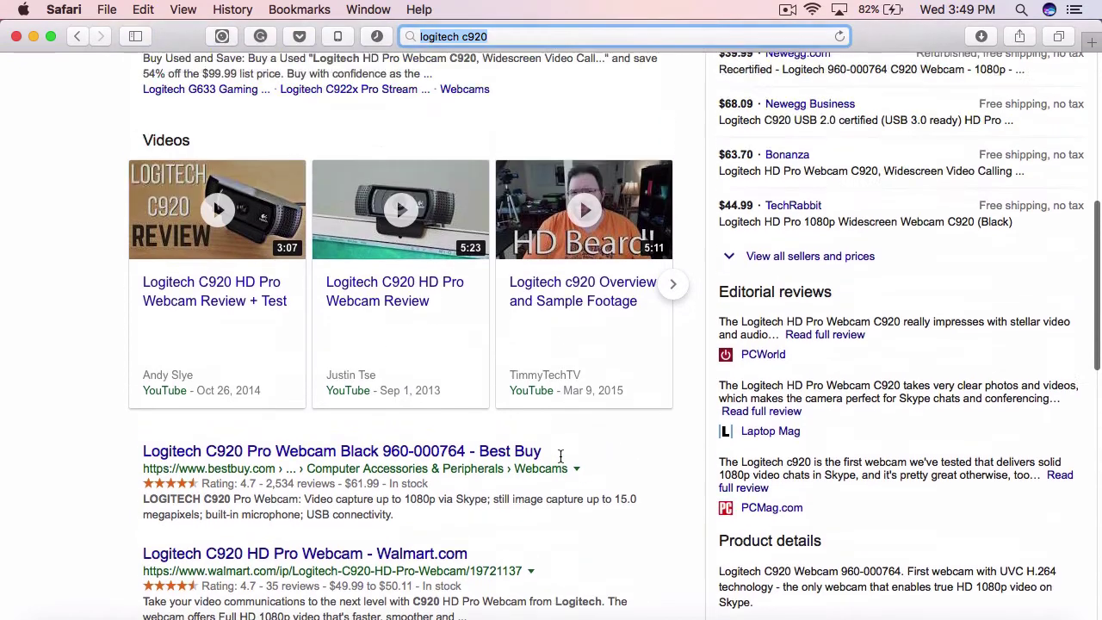
scroll(561, 457, "up", 6)
- Open the Amazon listing for the Logitech HD Pro Webcam C920 at $46.89 and browse it
left_click(451, 255)
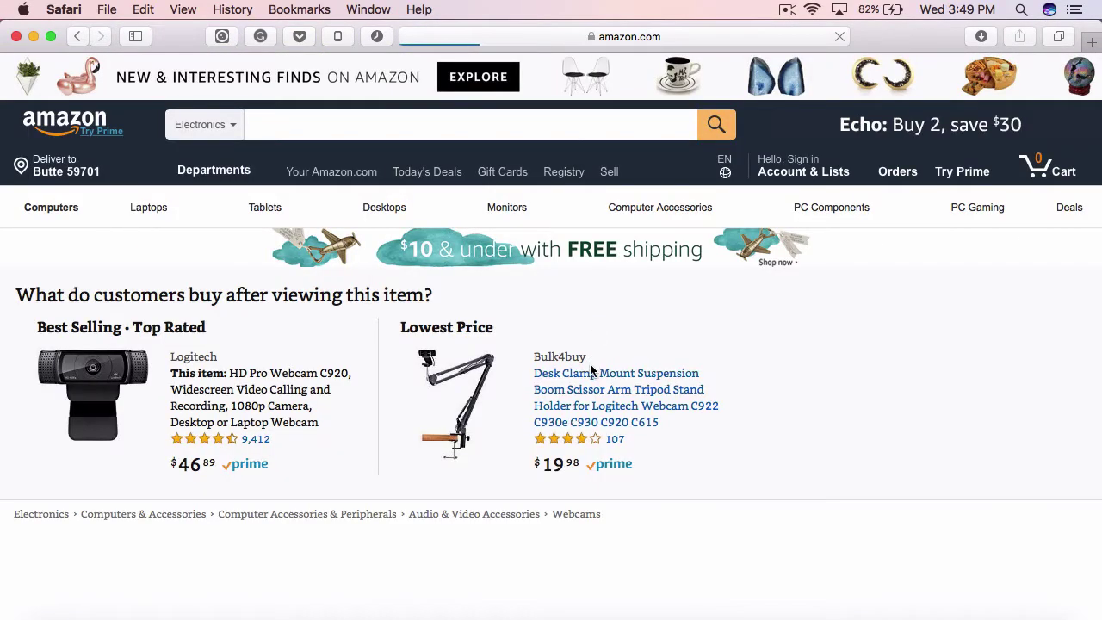
scroll(590, 379, "down", 5)
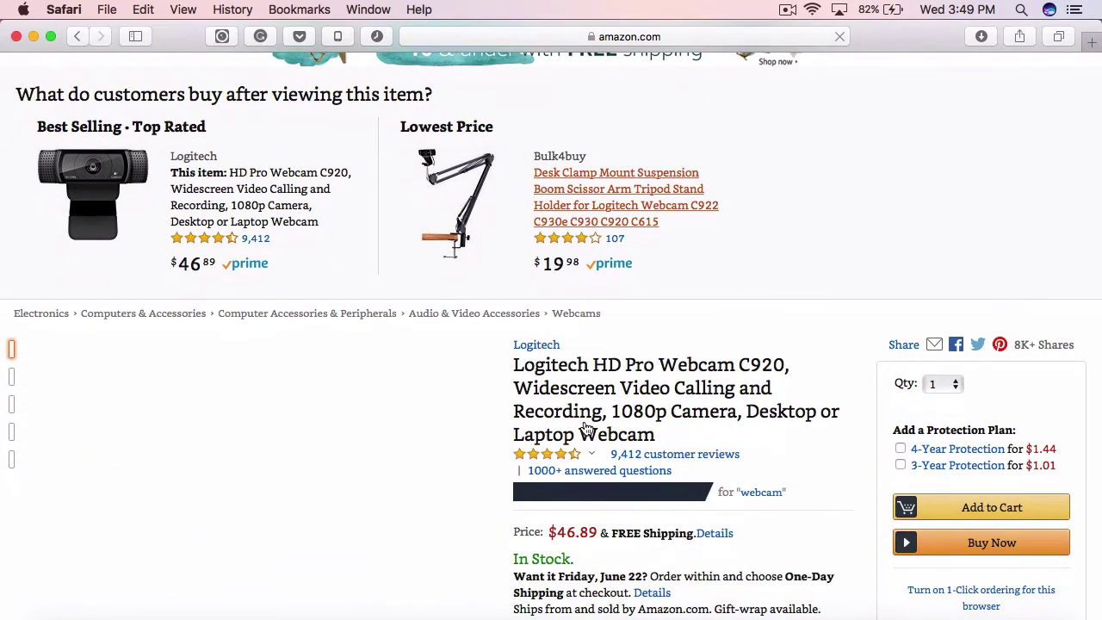
scroll(585, 428, "down", 4)
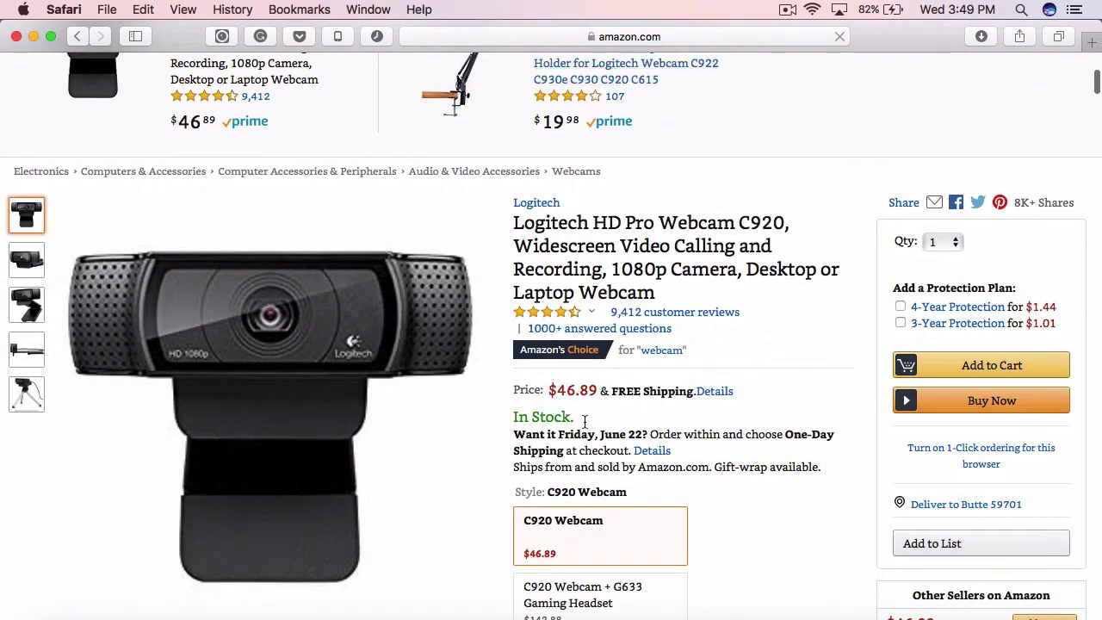
scroll(585, 422, "down", 2)
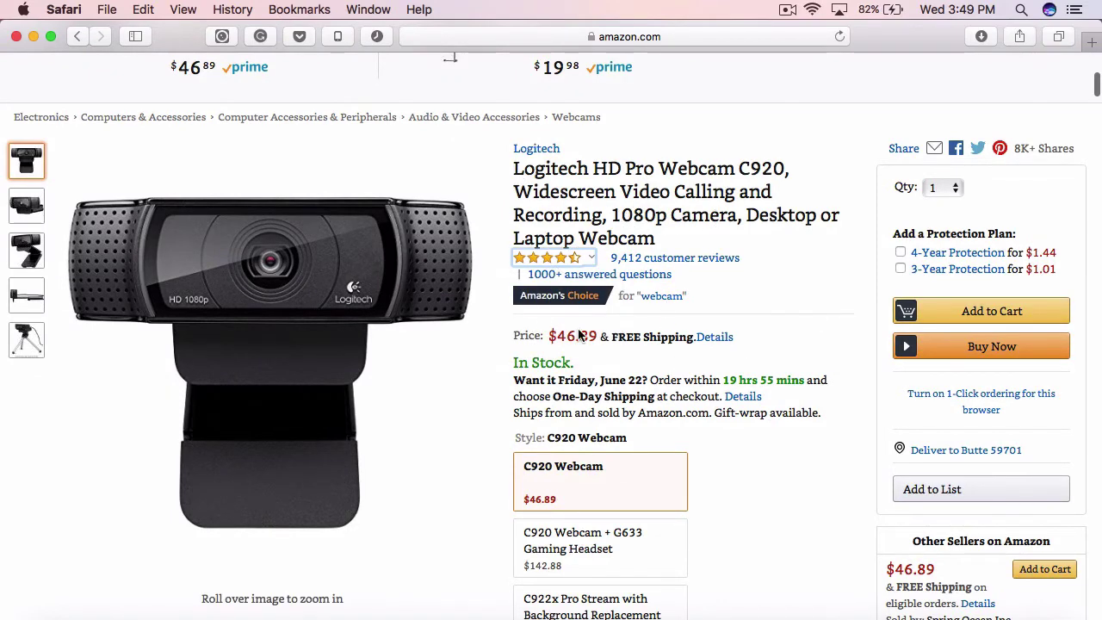
mouse_move(410, 409)
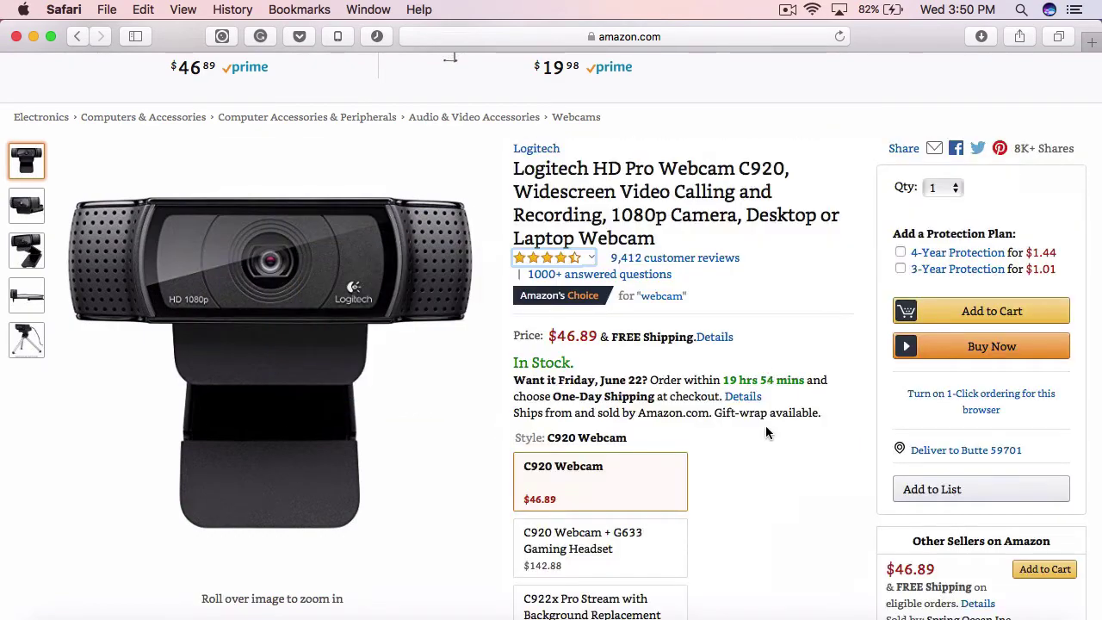
scroll(778, 490, "down", 3)
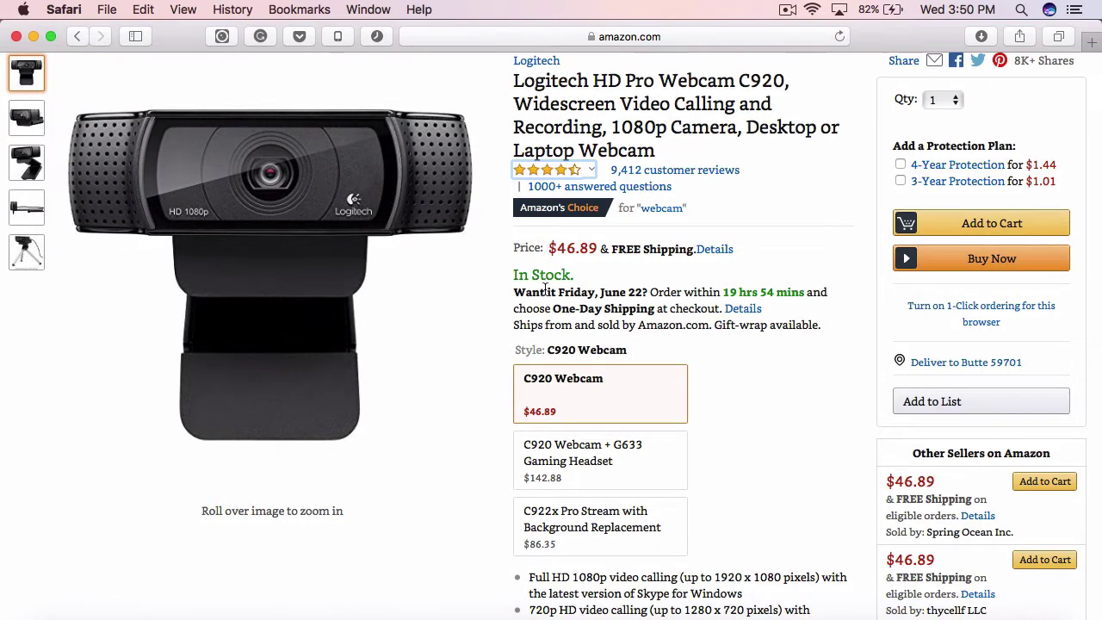
scroll(545, 288, "down", 6)
scroll(544, 293, "up", 5)
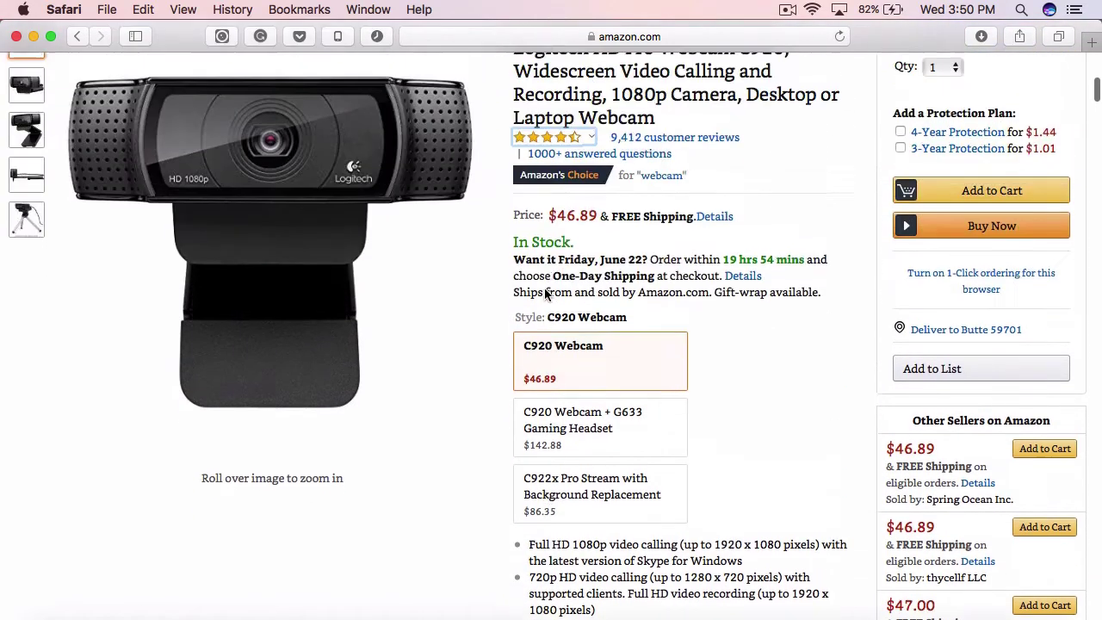
scroll(544, 294, "up", 10)
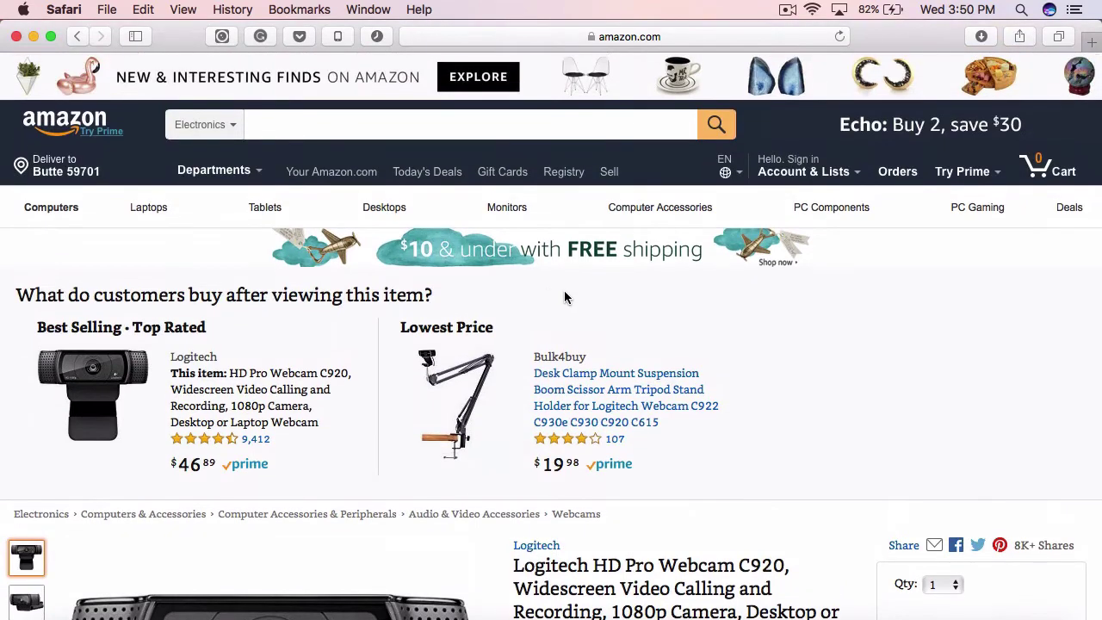
scroll(564, 315, "up", 1)
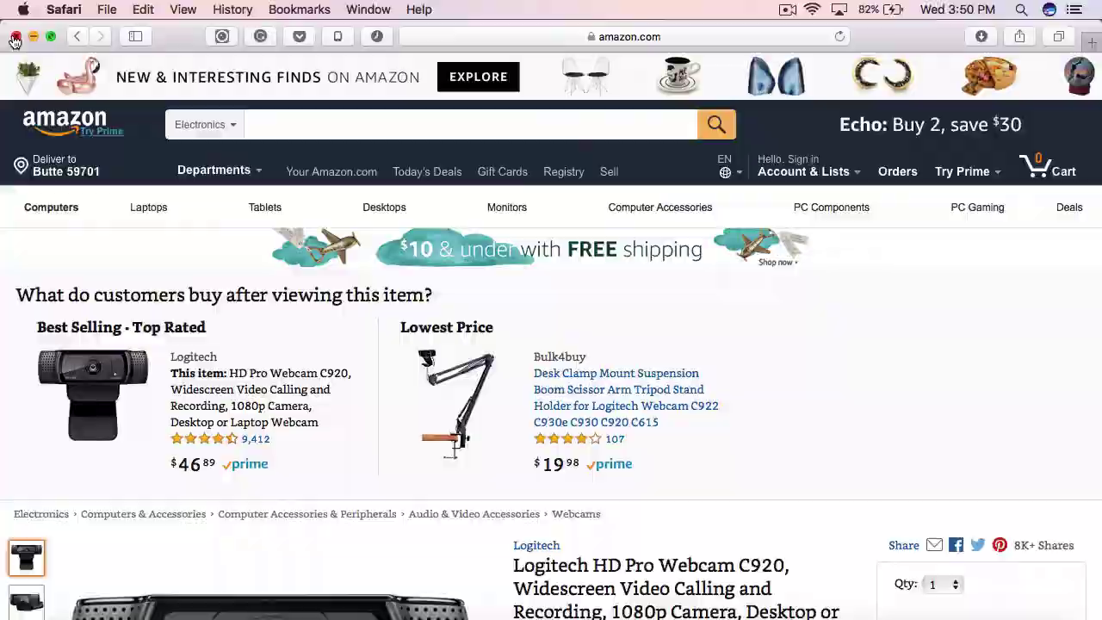
- Close Safari, launch the App Store and find the Logitech Camera Settings app page
left_click(15, 39)
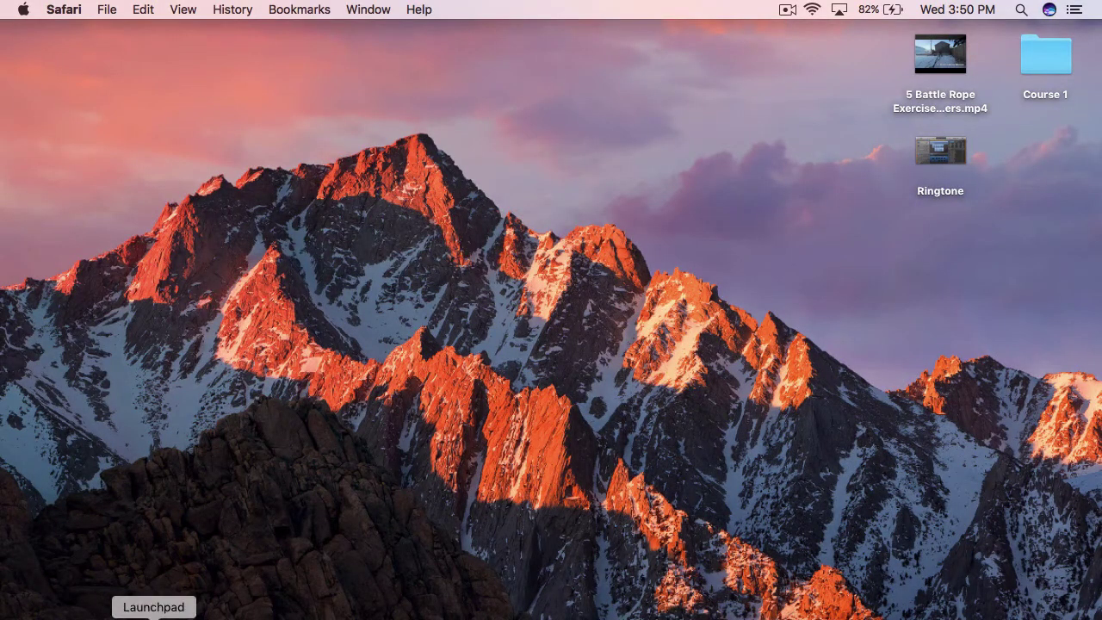
left_click(153, 617)
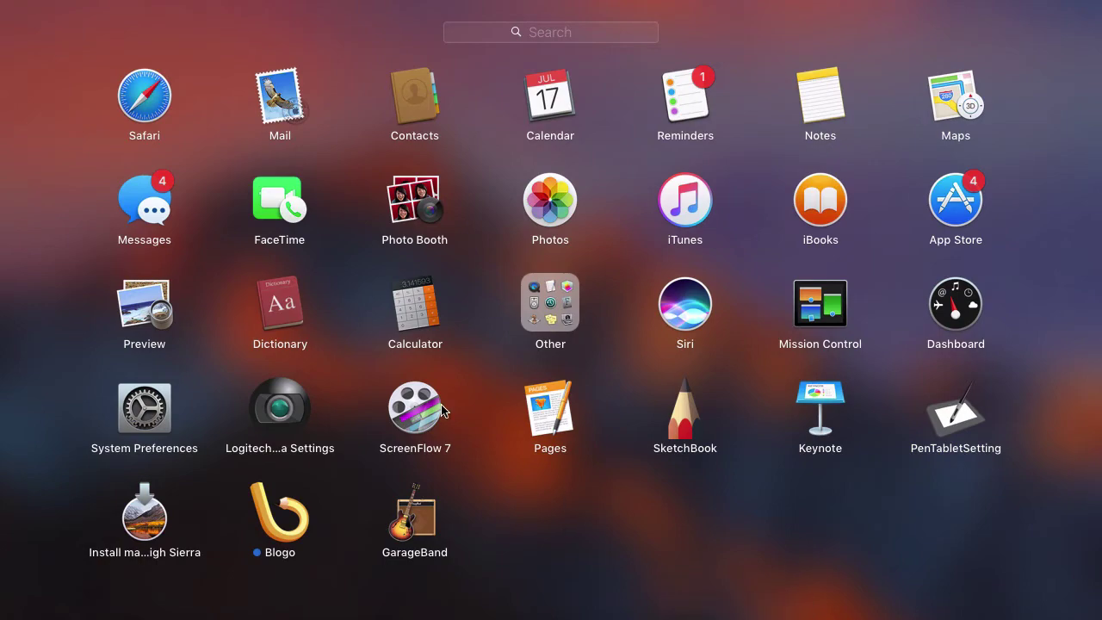
left_click(949, 218)
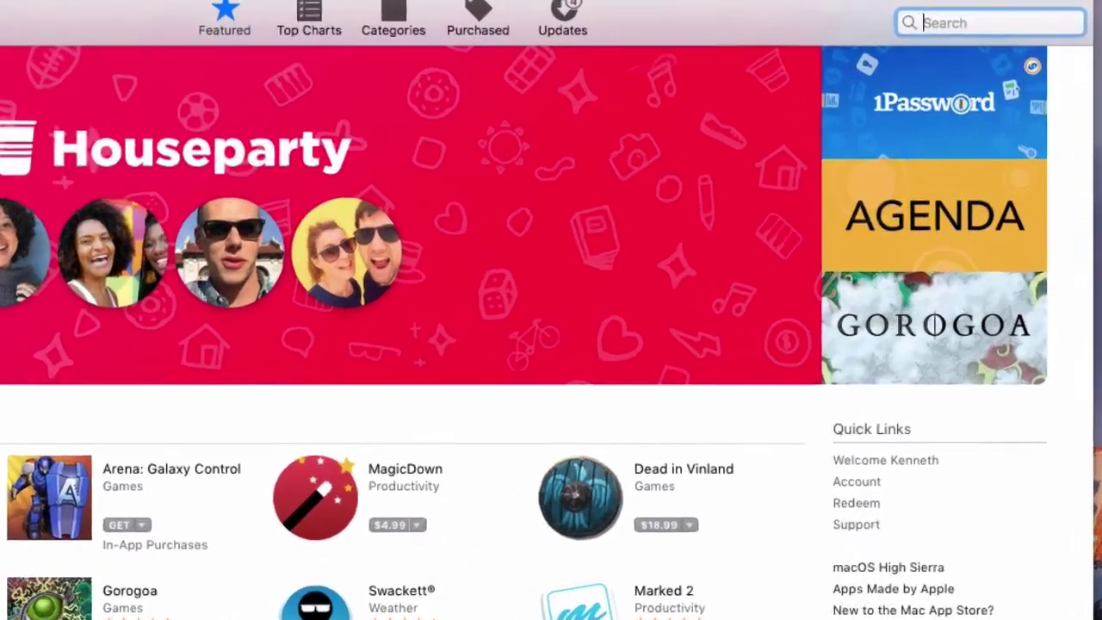
type("logitch")
key("Return")
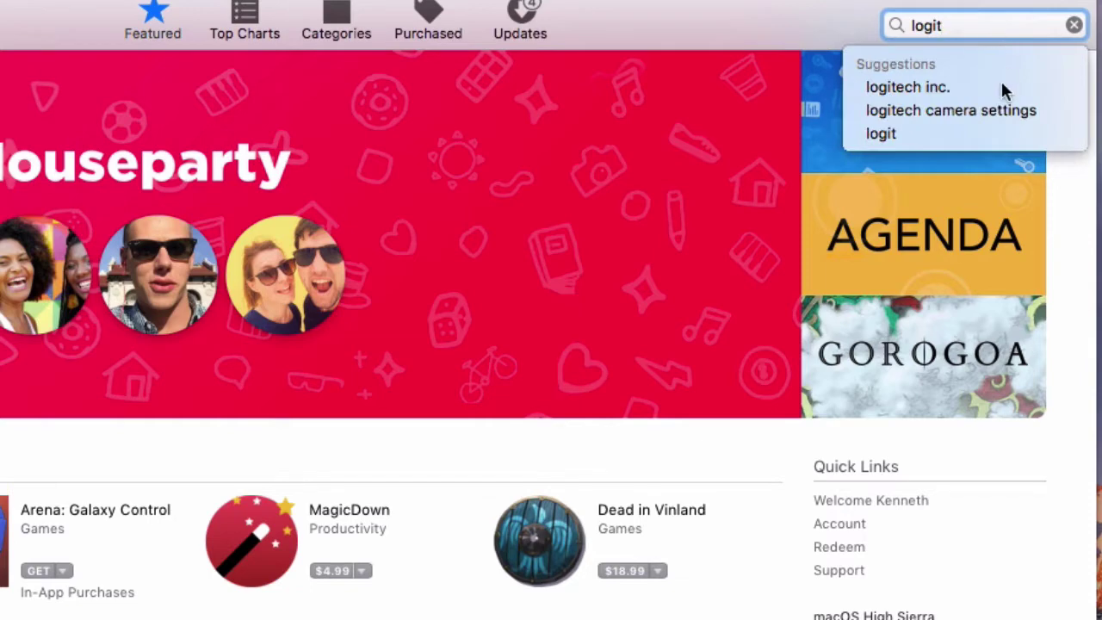
left_click(990, 111)
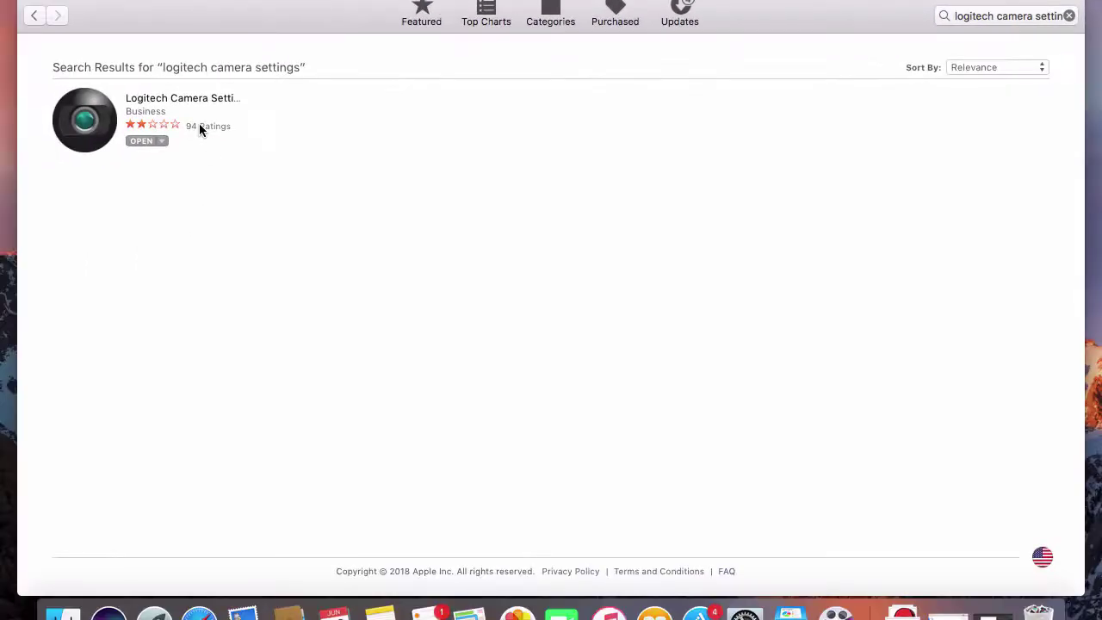
left_click(183, 109)
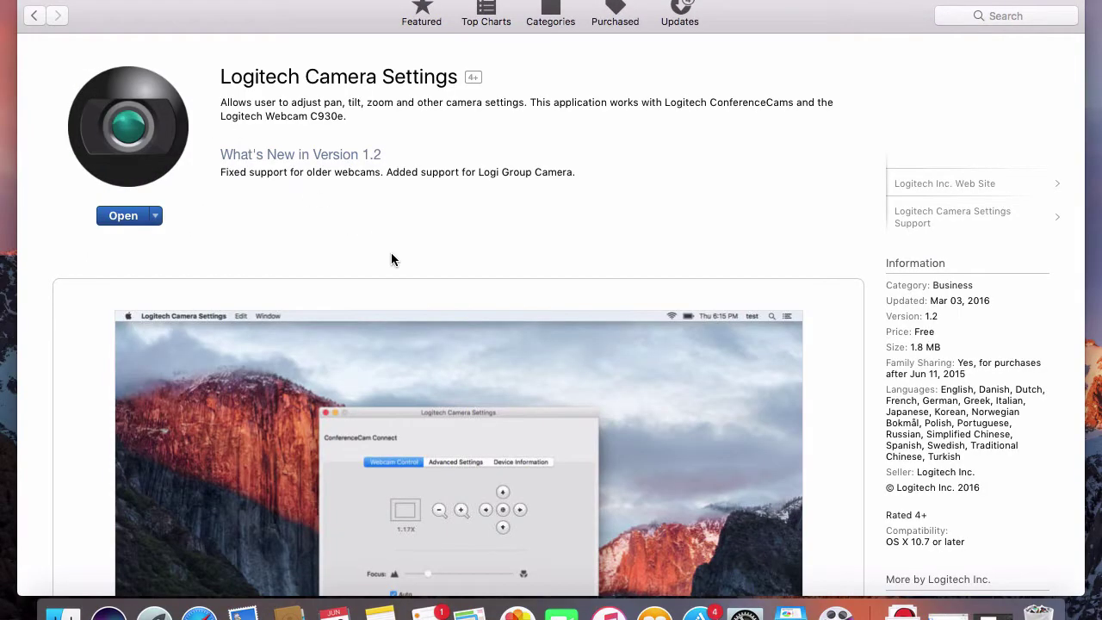
- Scroll through the app's screenshots, ratings and reviews, then return to the top
scroll(391, 257, "down", 2)
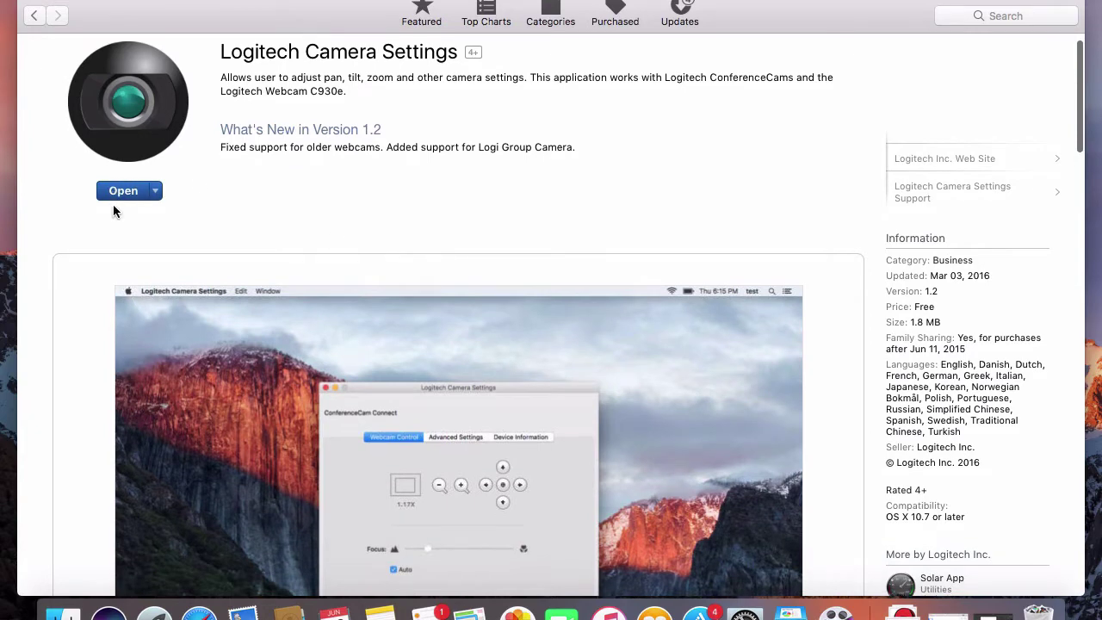
scroll(241, 193, "down", 8)
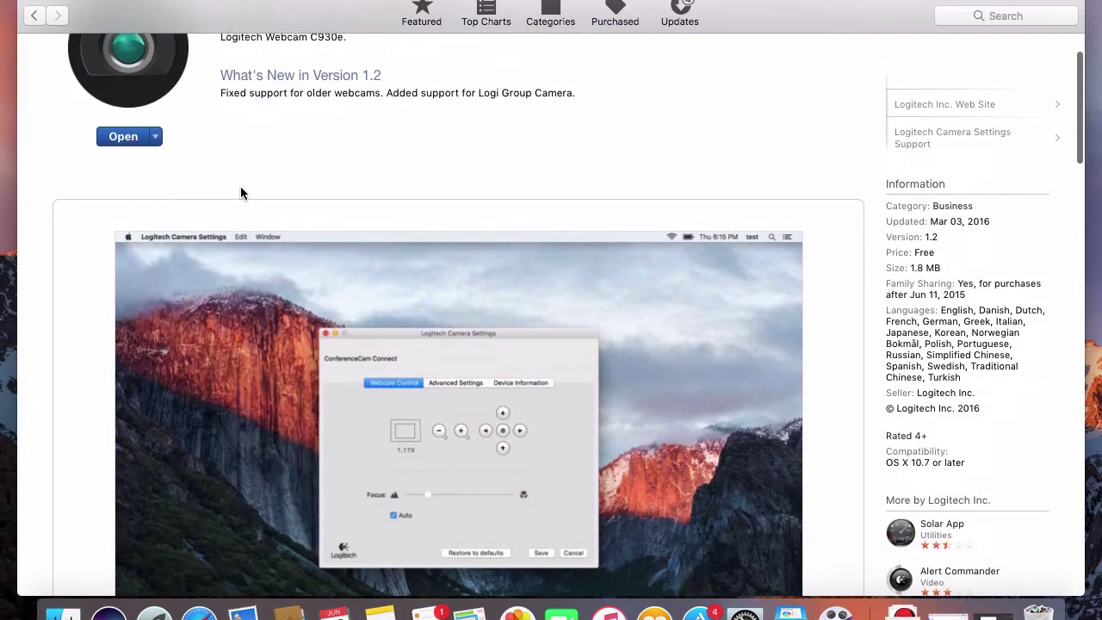
scroll(241, 193, "down", 15)
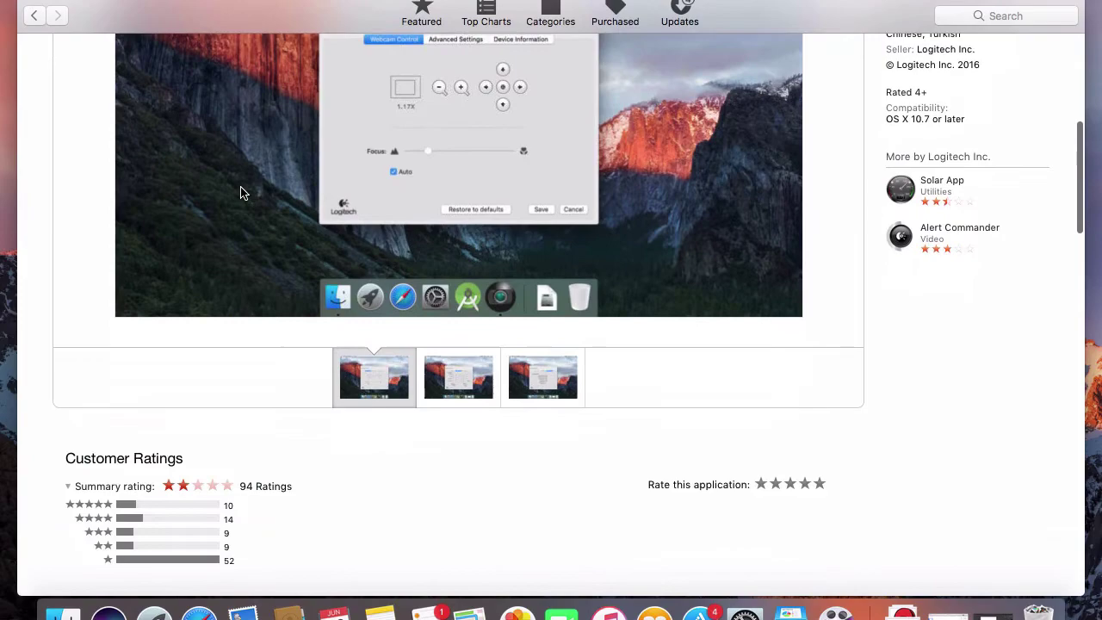
scroll(241, 193, "down", 8)
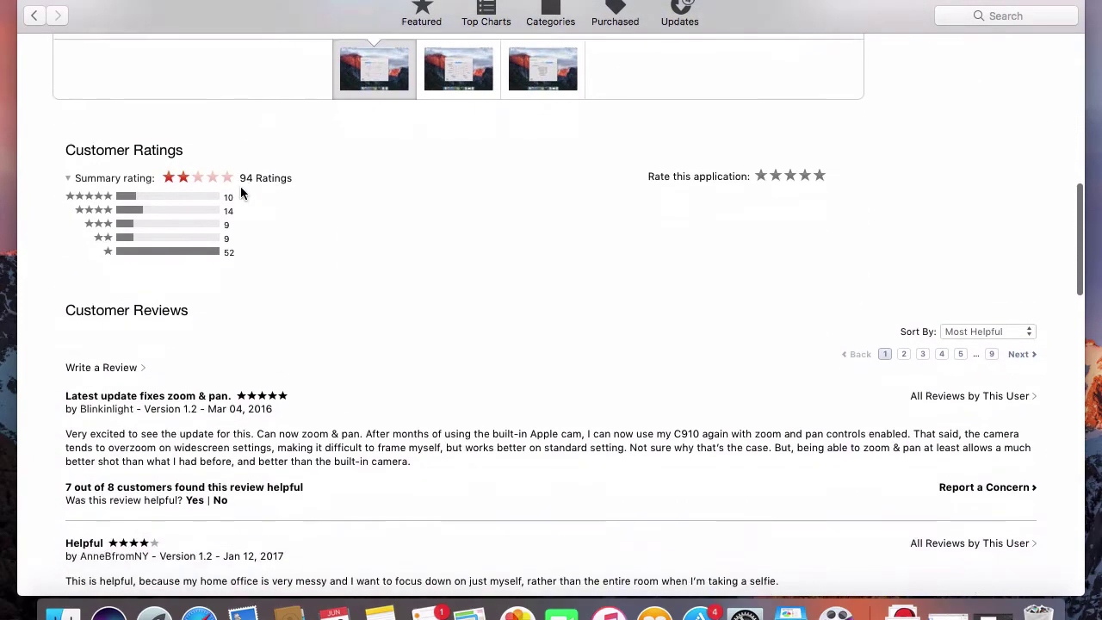
scroll(240, 192, "up", 20)
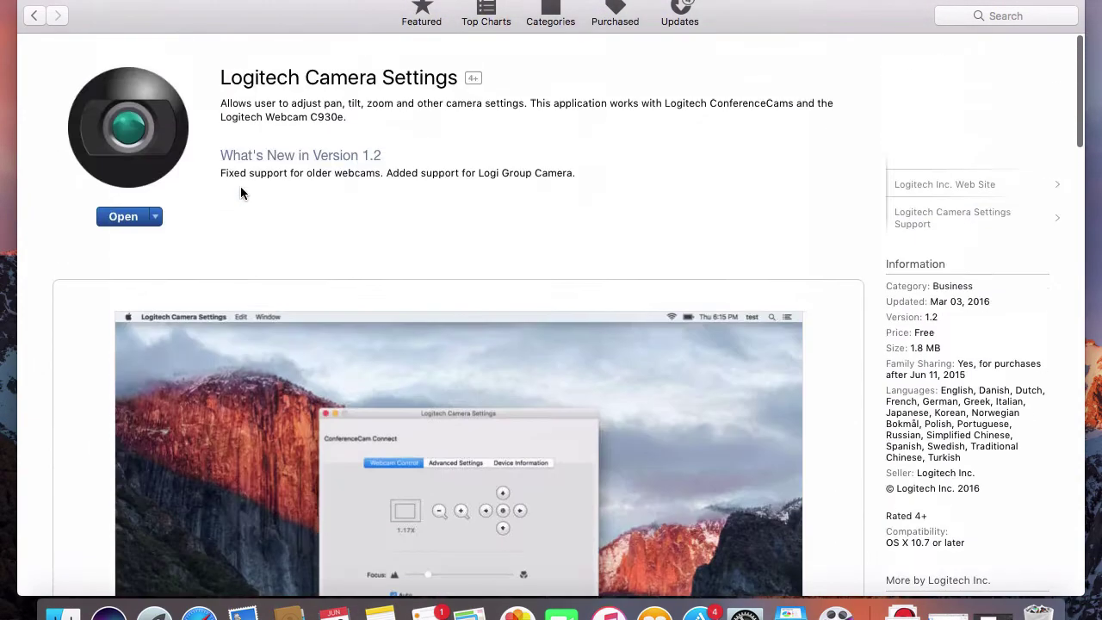
- Quit the App Store and launch Logitech Camera Settings from Launchpad
left_click(30, 2)
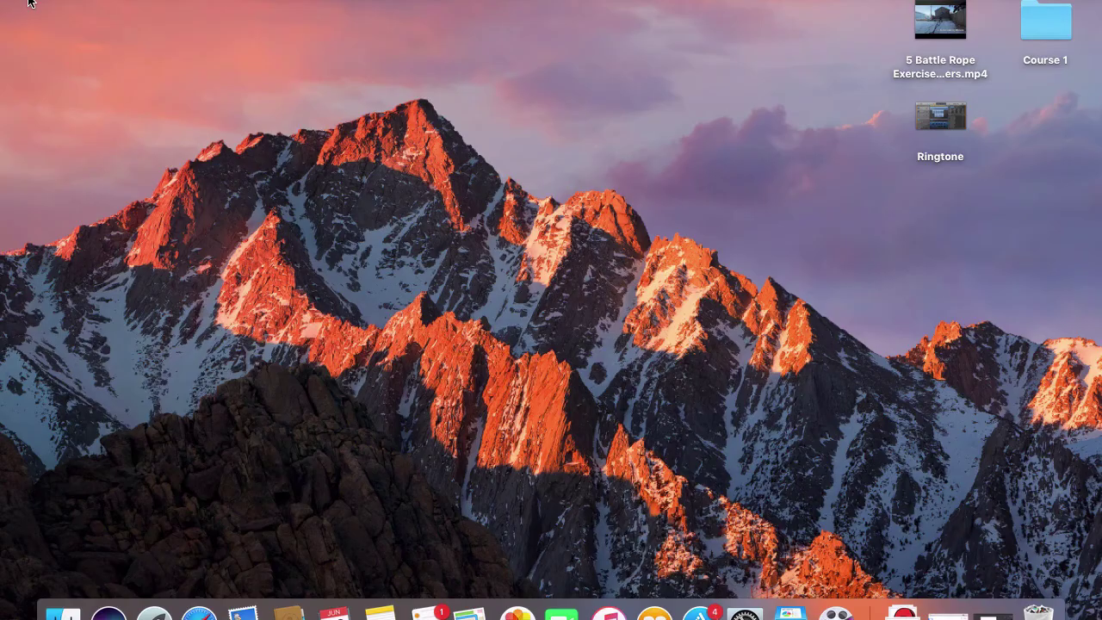
left_click(154, 613)
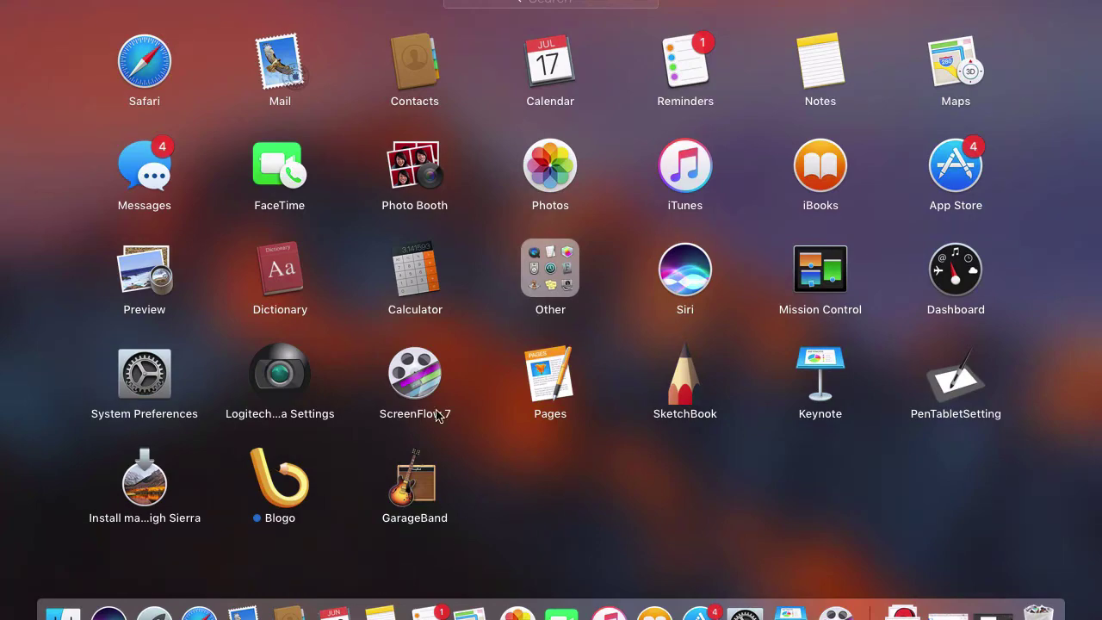
left_click(280, 372)
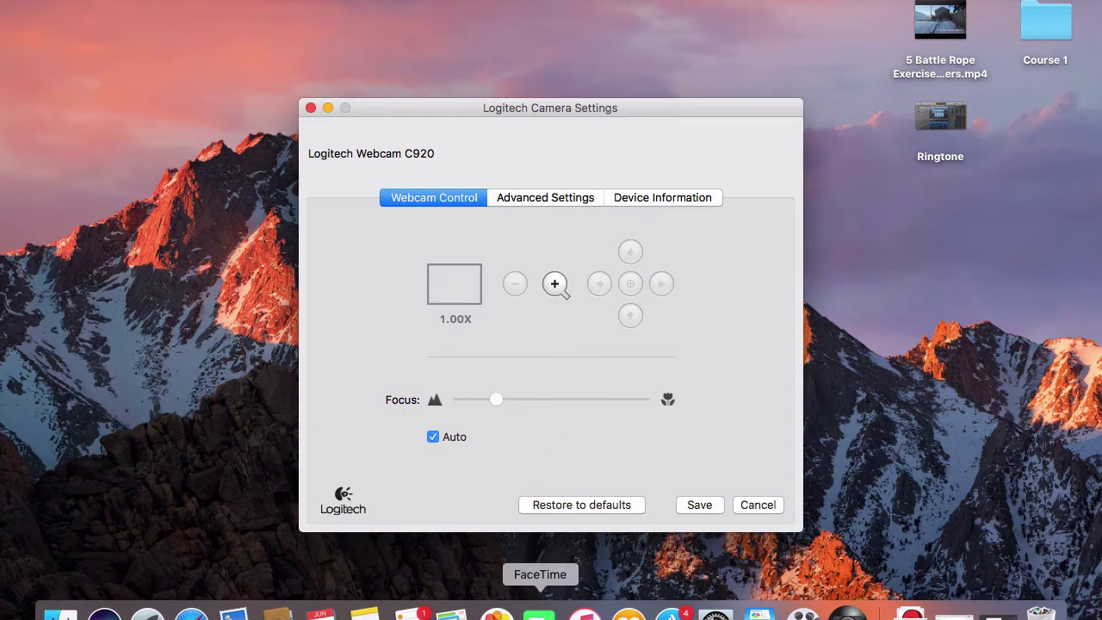
- Open FaceTime and arrange its live preview beside the camera settings window
left_click(540, 613)
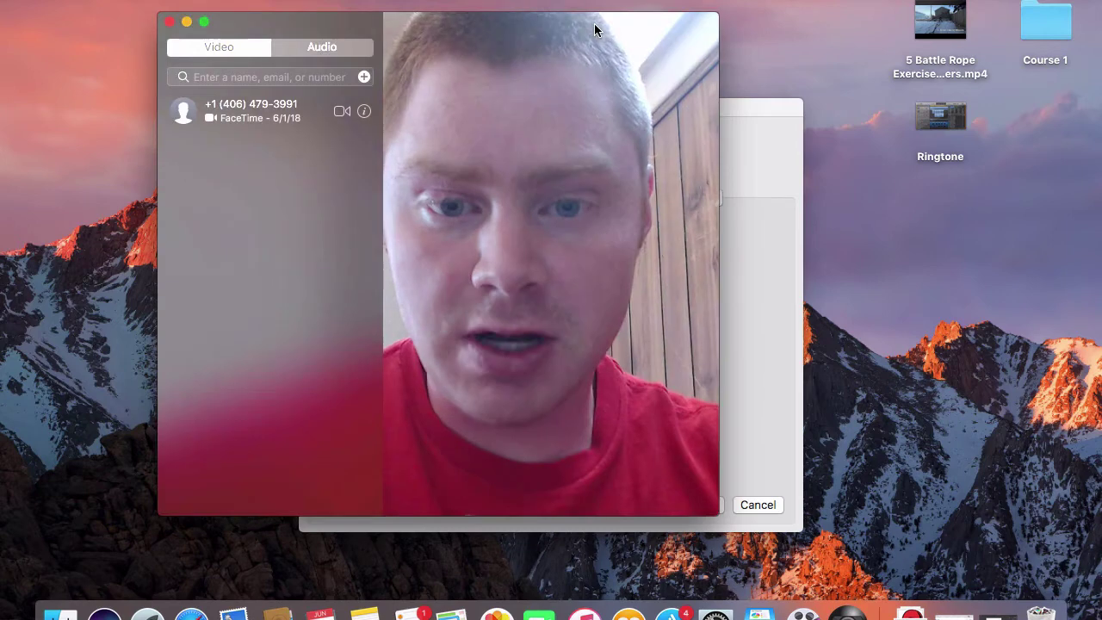
left_click_drag(592, 27, 541, 20)
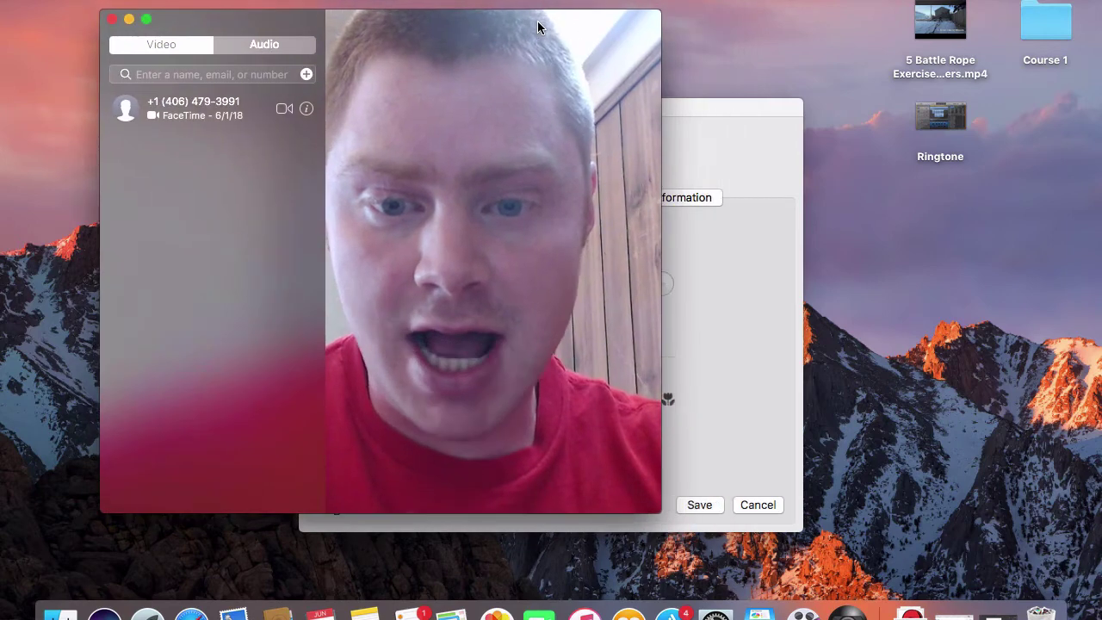
left_click_drag(736, 111, 1069, 40)
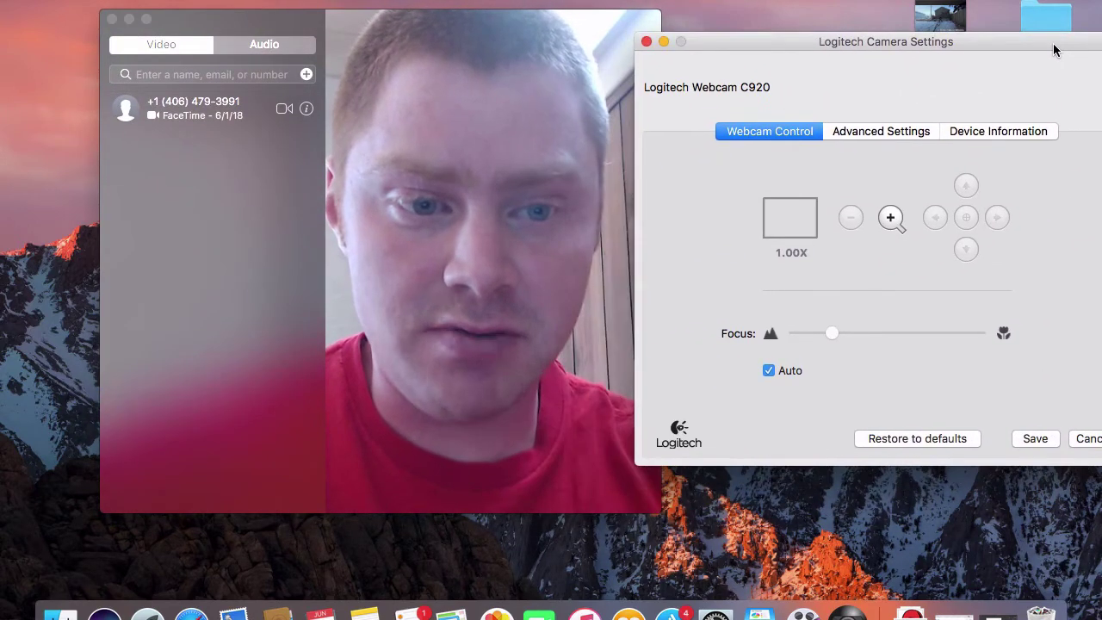
- Vary Brightness, Contrast and Color Intensity against the live preview, resetting Brightness to 49.80
left_click(874, 133)
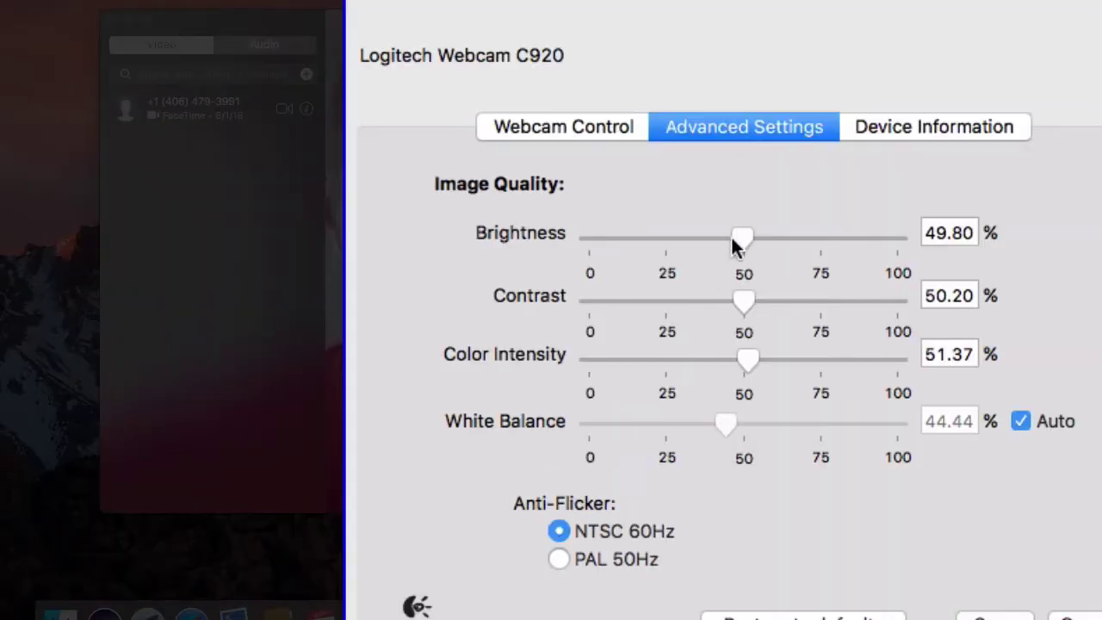
left_click_drag(737, 241, 666, 239)
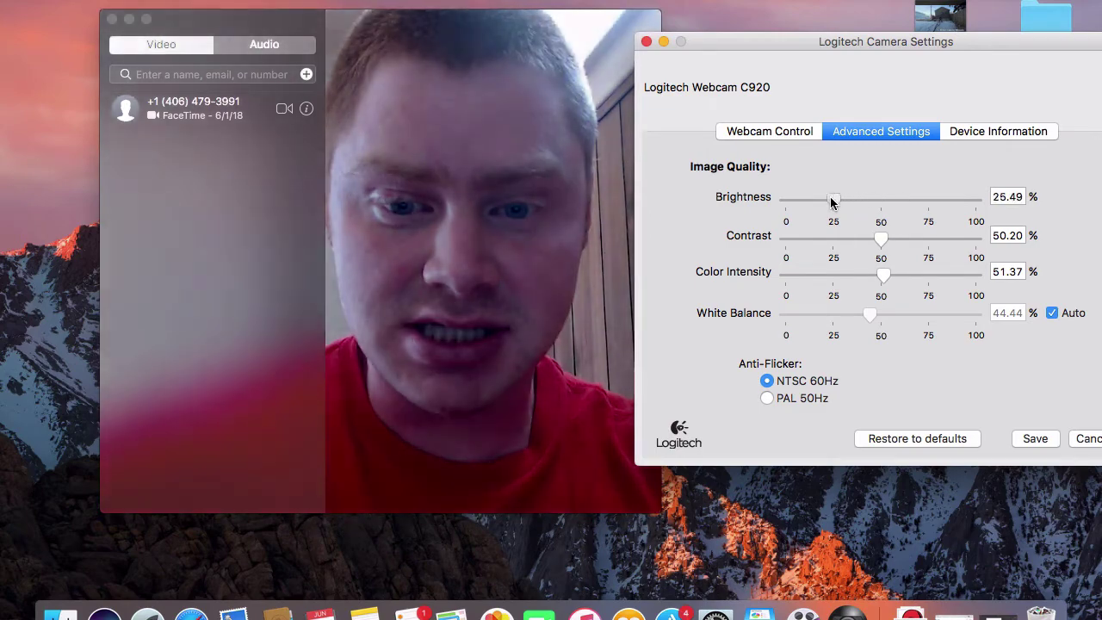
left_click_drag(832, 202, 879, 200)
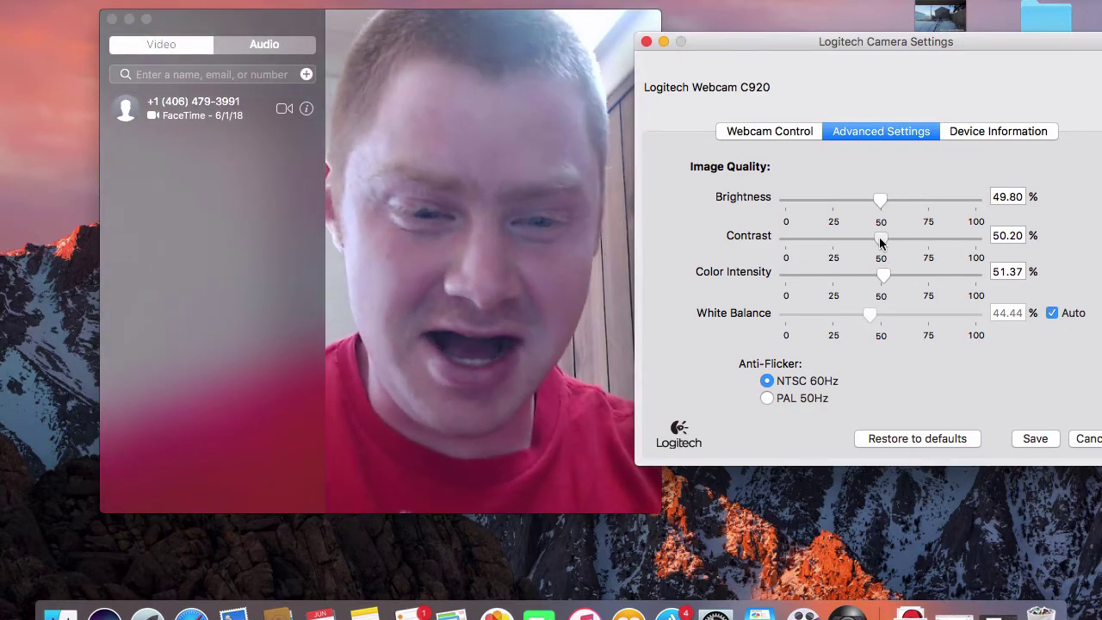
mouse_move(880, 239)
left_mouse_down()
mouse_move(870, 239)
mouse_move(947, 240)
mouse_move(851, 242)
mouse_move(880, 241)
left_mouse_up()
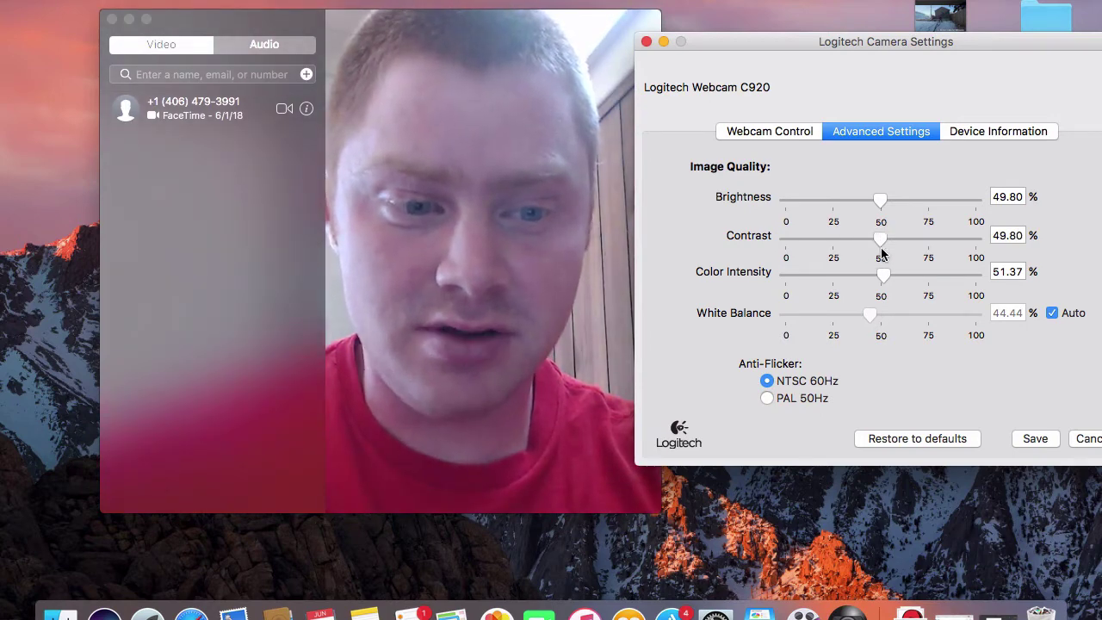
mouse_move(885, 277)
left_mouse_down()
mouse_move(979, 264)
mouse_move(947, 278)
mouse_move(769, 285)
mouse_move(883, 278)
left_mouse_up()
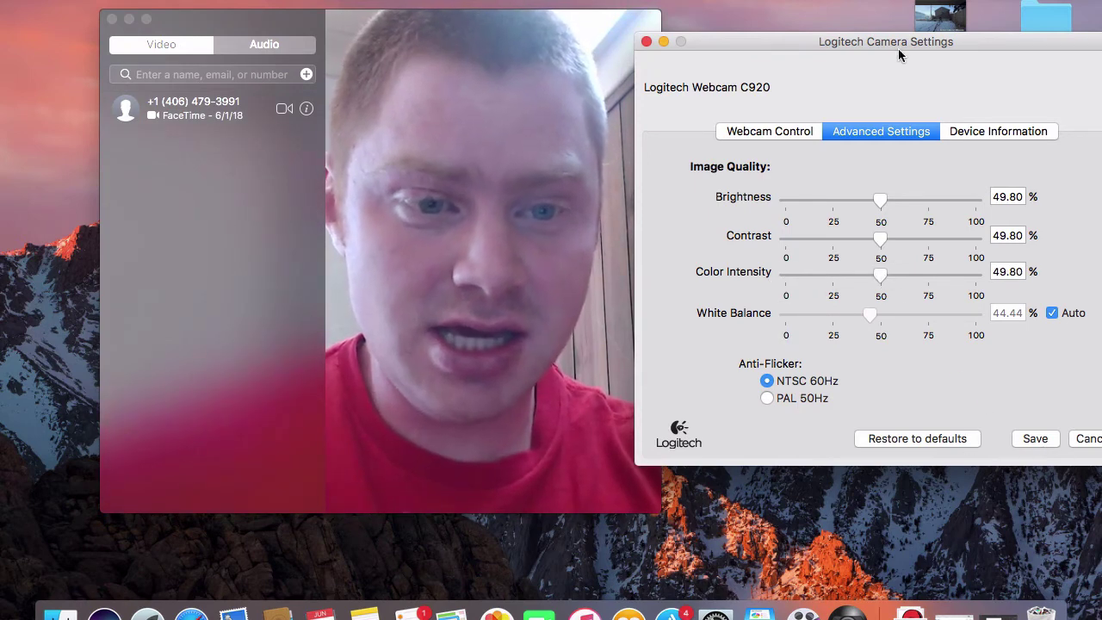
left_click_drag(898, 46, 786, 40)
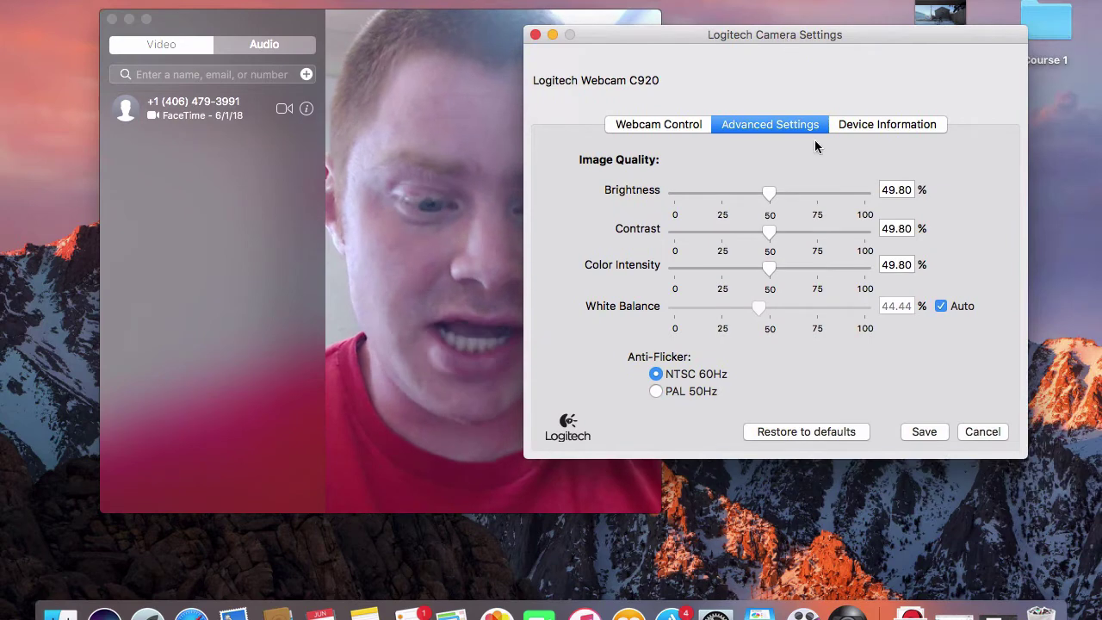
- Cancel the settings without saving and close the FaceTime preview
left_click(988, 433)
left_click(715, 132)
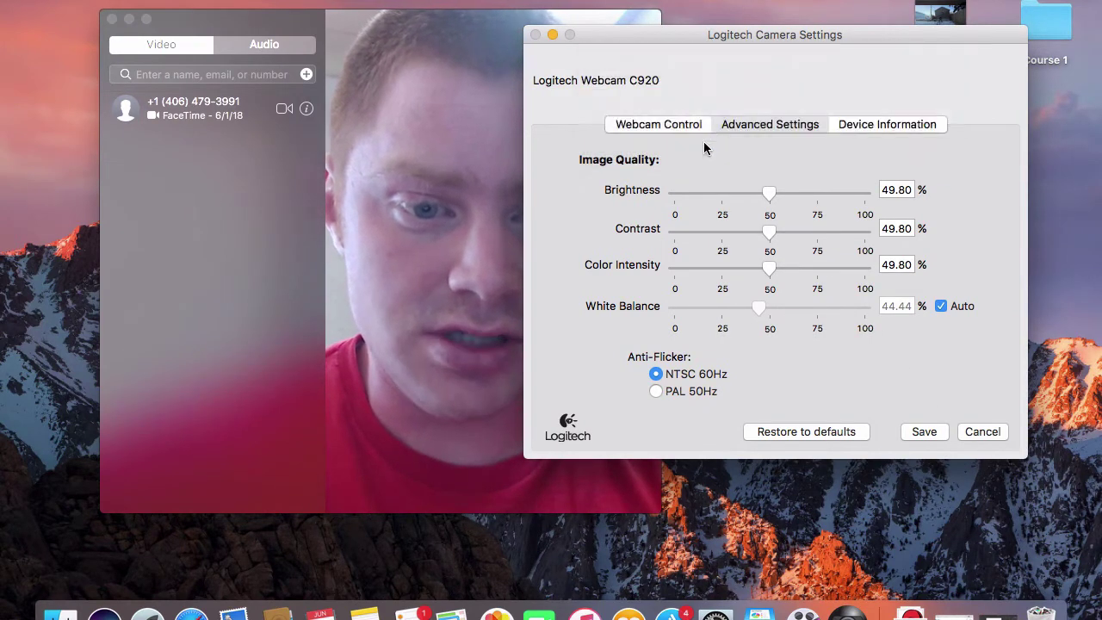
left_click(110, 18)
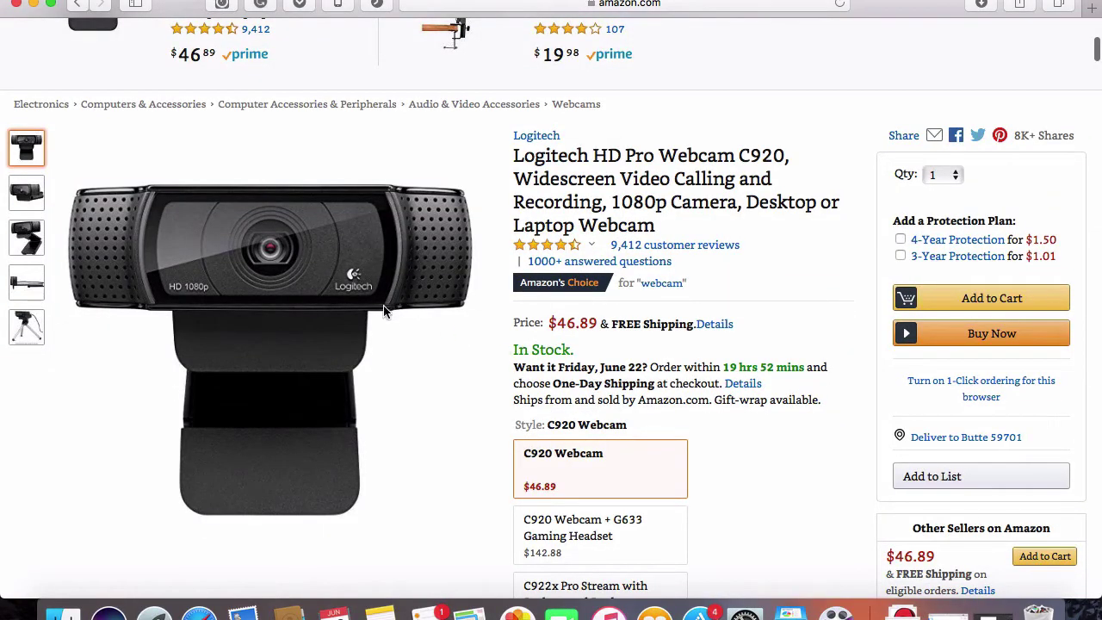
- Browse the Amazon C920 listing's style options, feature bullets and other sellers' $46.89–$47.00 offers
scroll(384, 311, "up", 1)
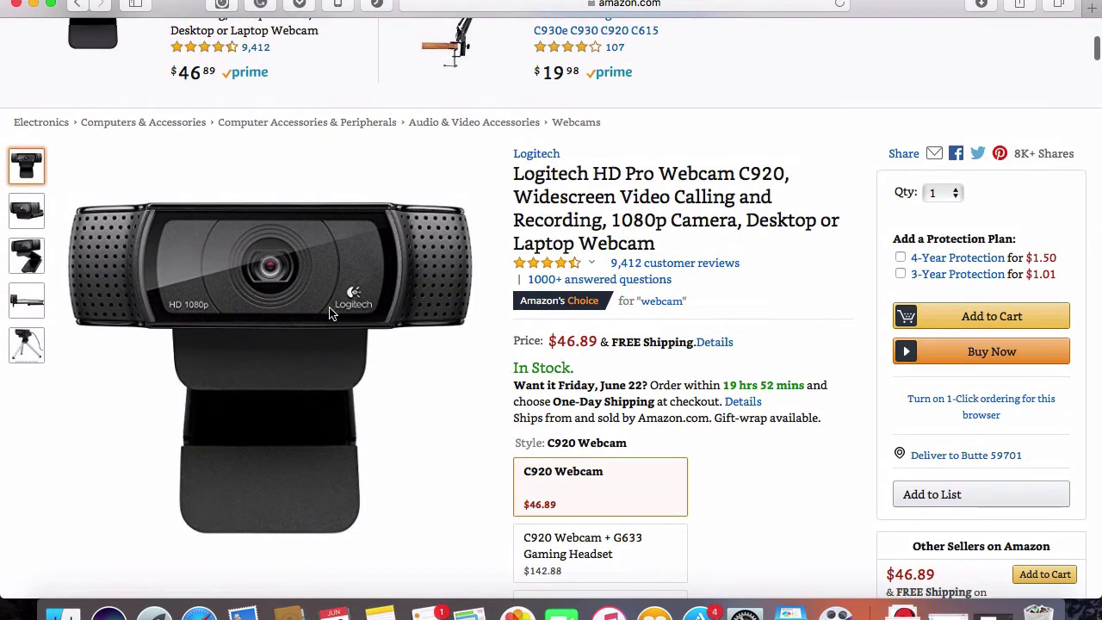
mouse_move(312, 433)
scroll(716, 255, "up", 3)
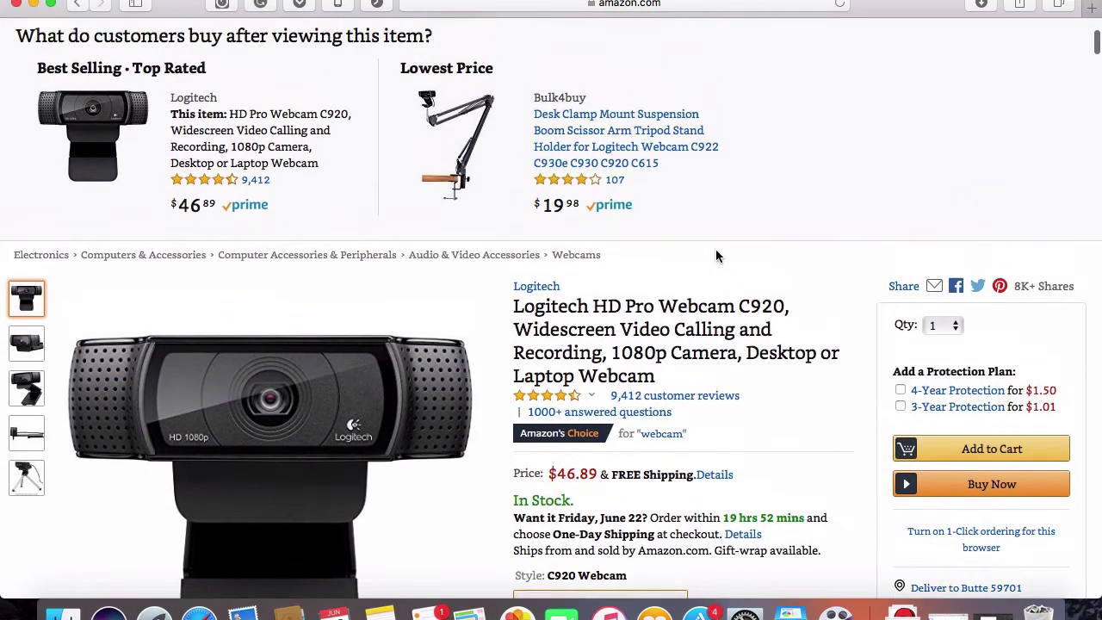
scroll(715, 255, "up", 1)
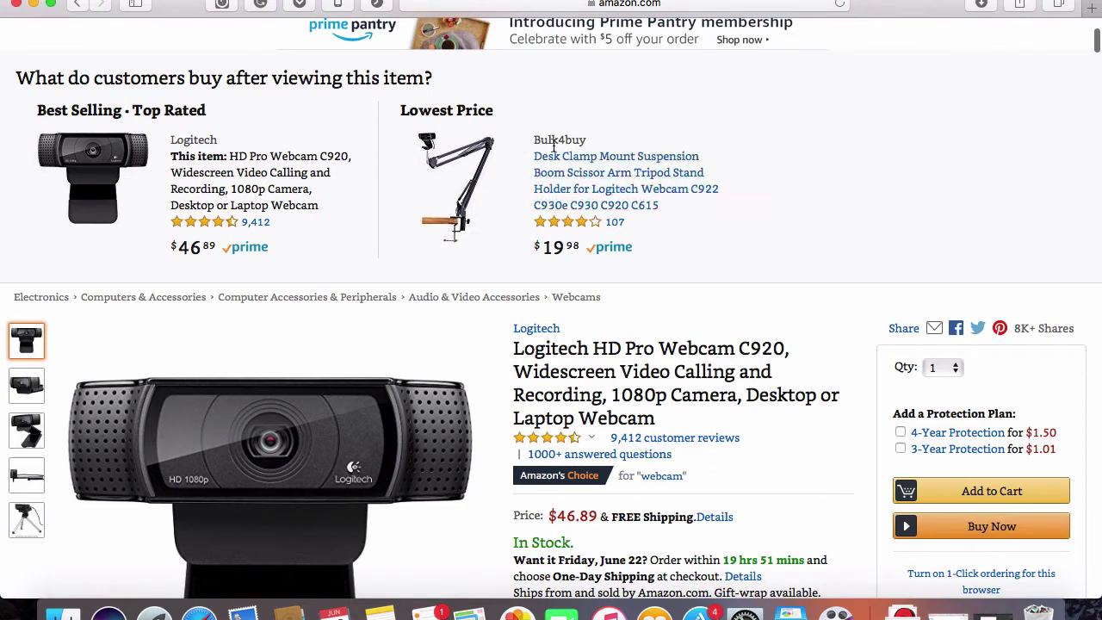
scroll(607, 349, "down", 5)
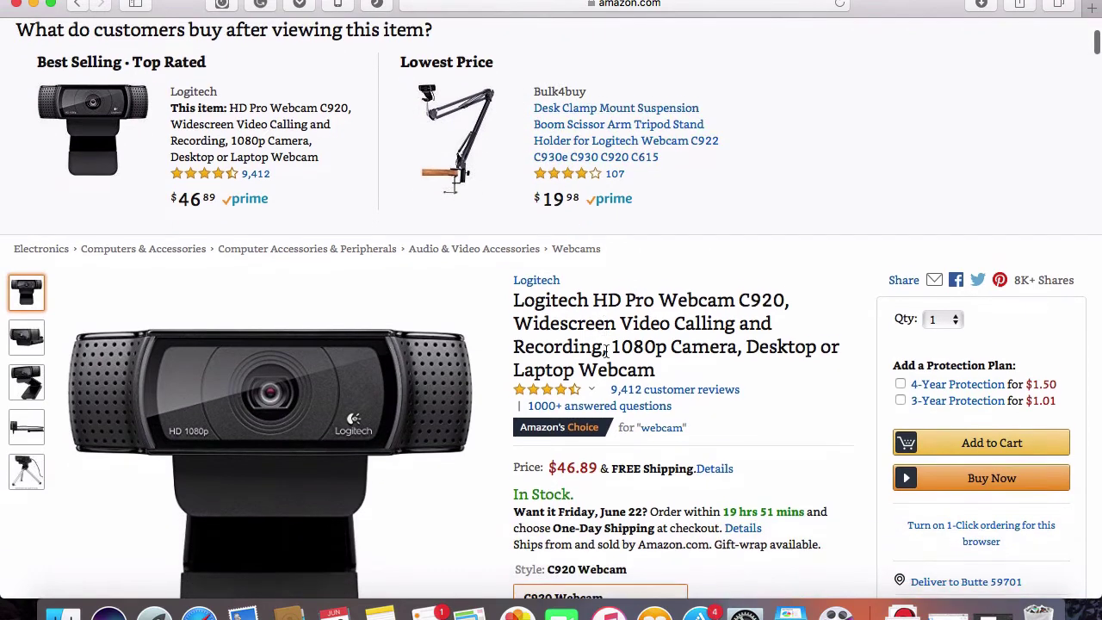
scroll(604, 344, "up", 4)
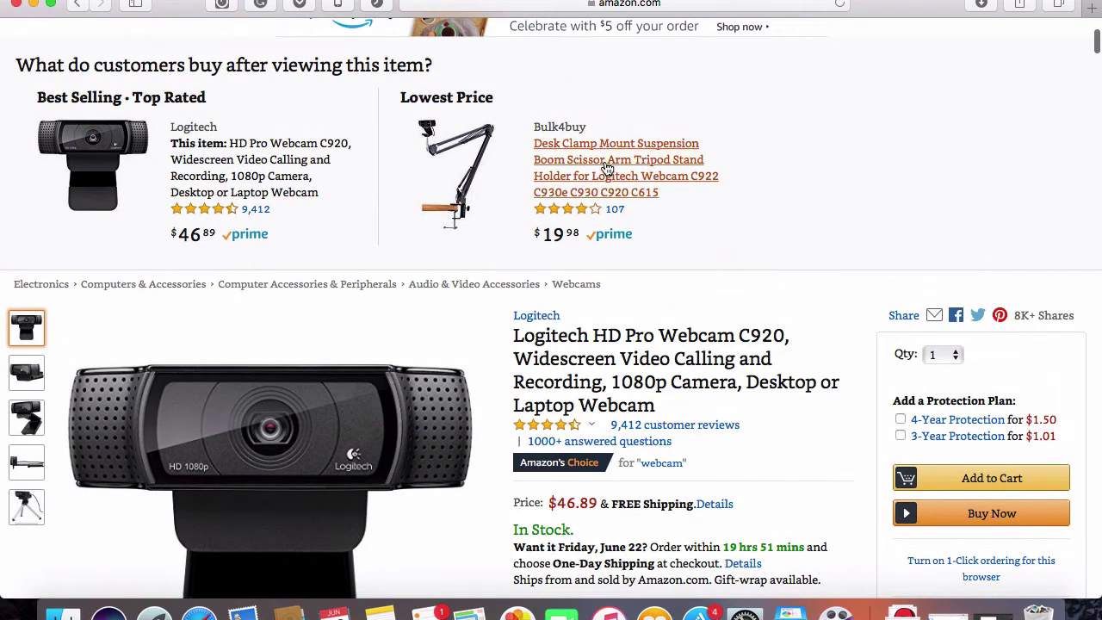
scroll(468, 350, "down", 7)
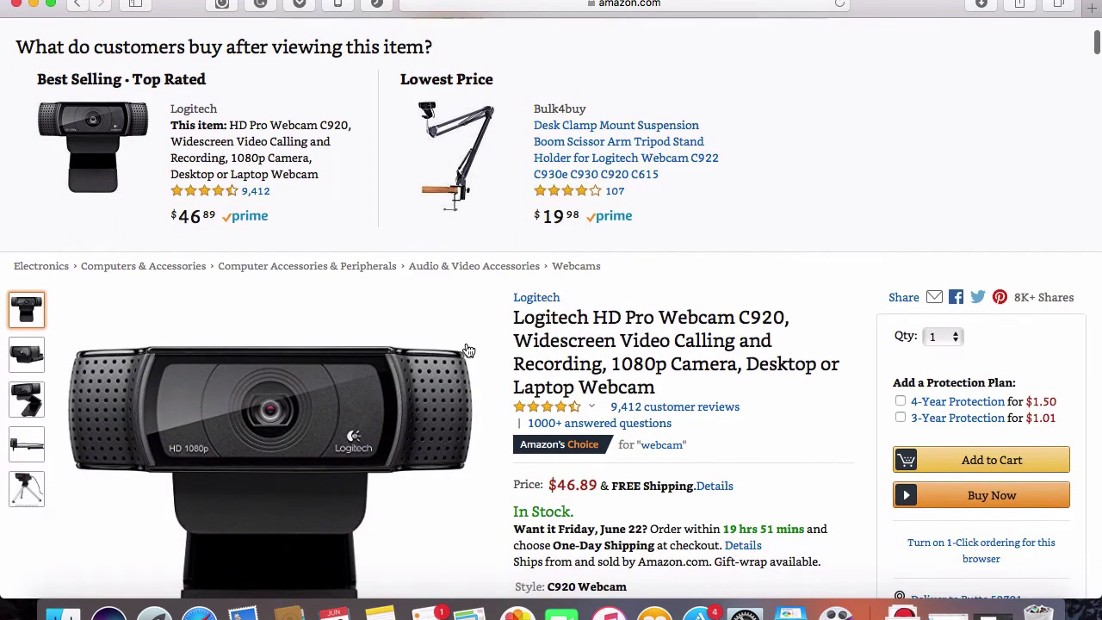
scroll(468, 350, "down", 3)
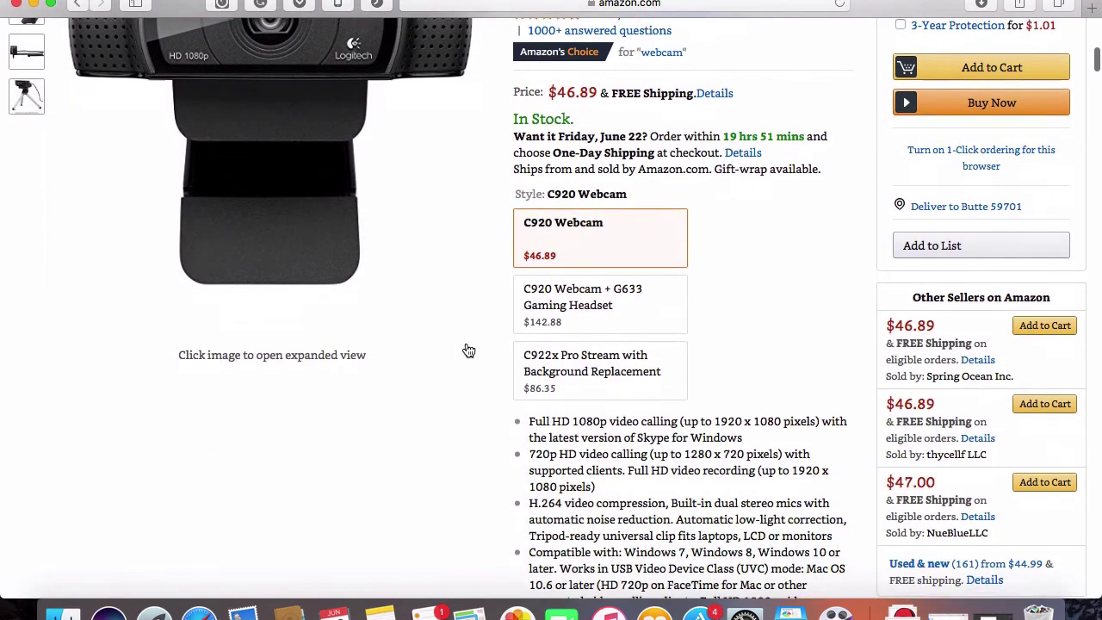
scroll(468, 351, "down", 4)
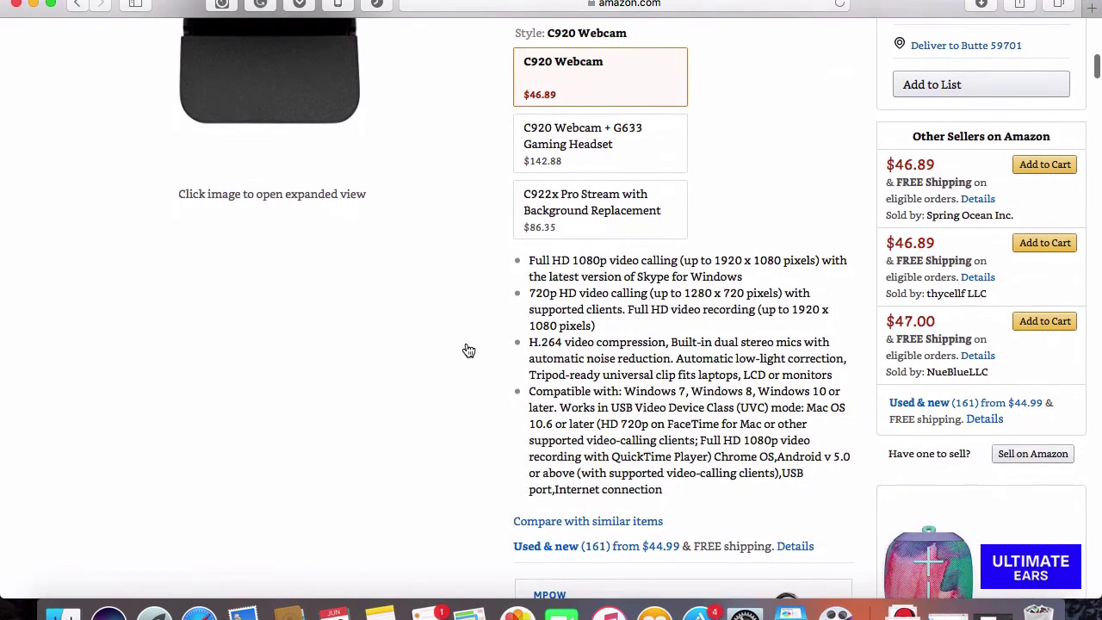
scroll(465, 344, "down", 2)
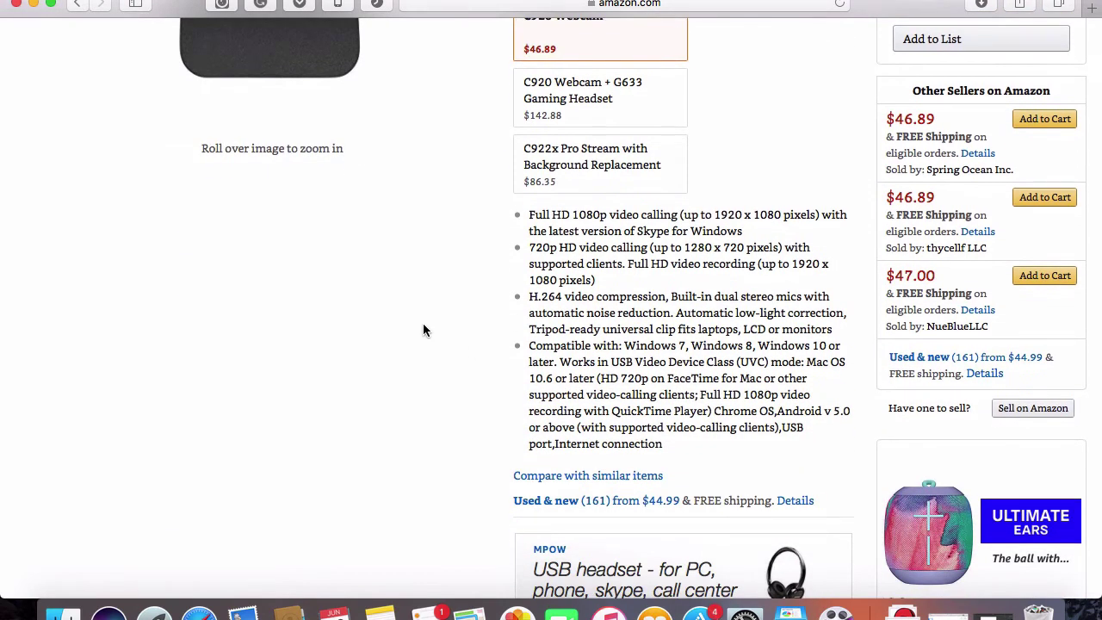